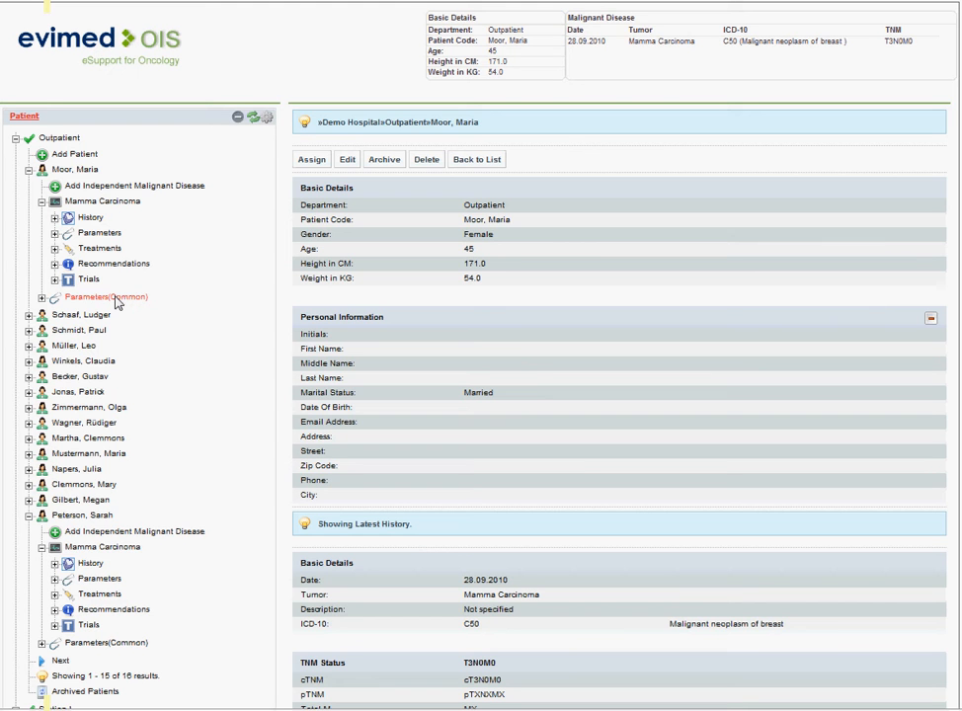
View the common parameters recorded for the first outpatient, and collapse that patient's branch
left_click(116, 299)
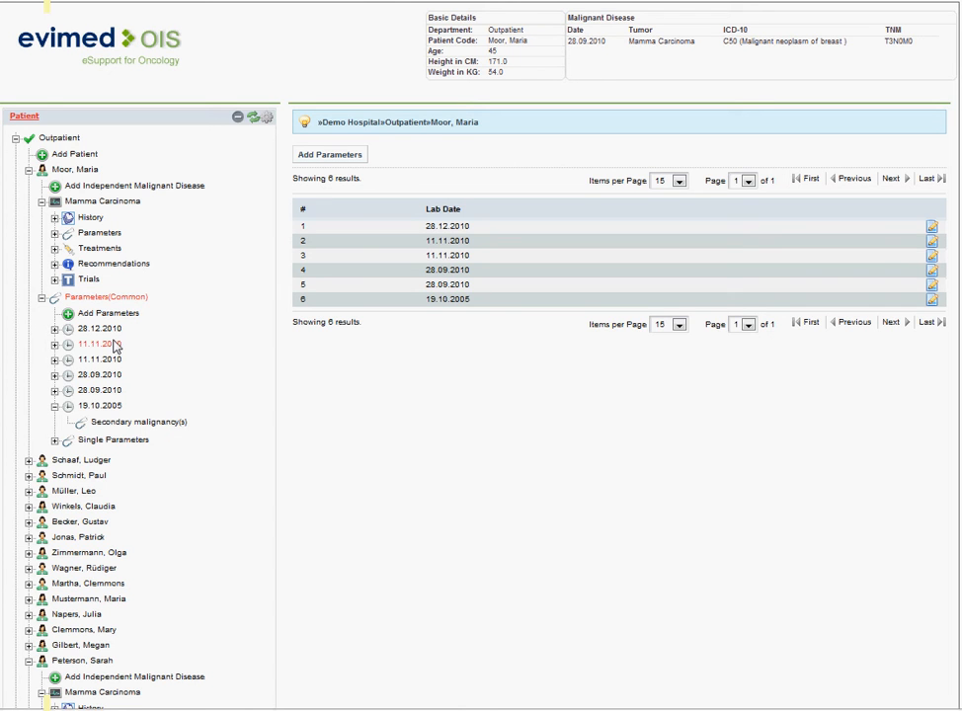
left_click(29, 171)
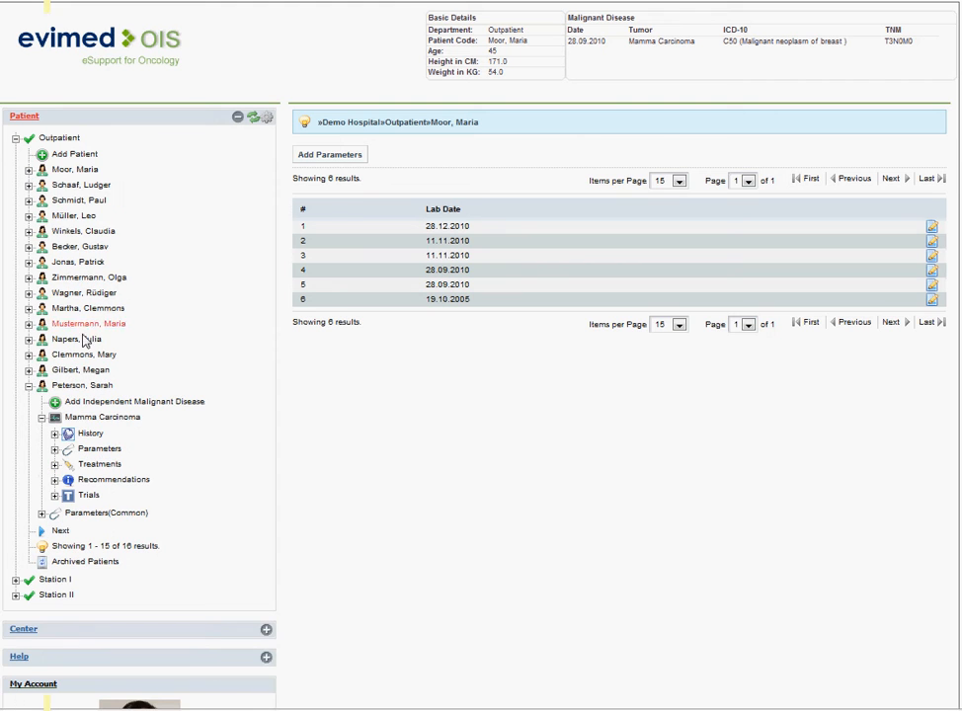
Start a new parameter record under Mamma Carcinoma for the last listed outpatient, with two parameter rows
left_click(101, 450)
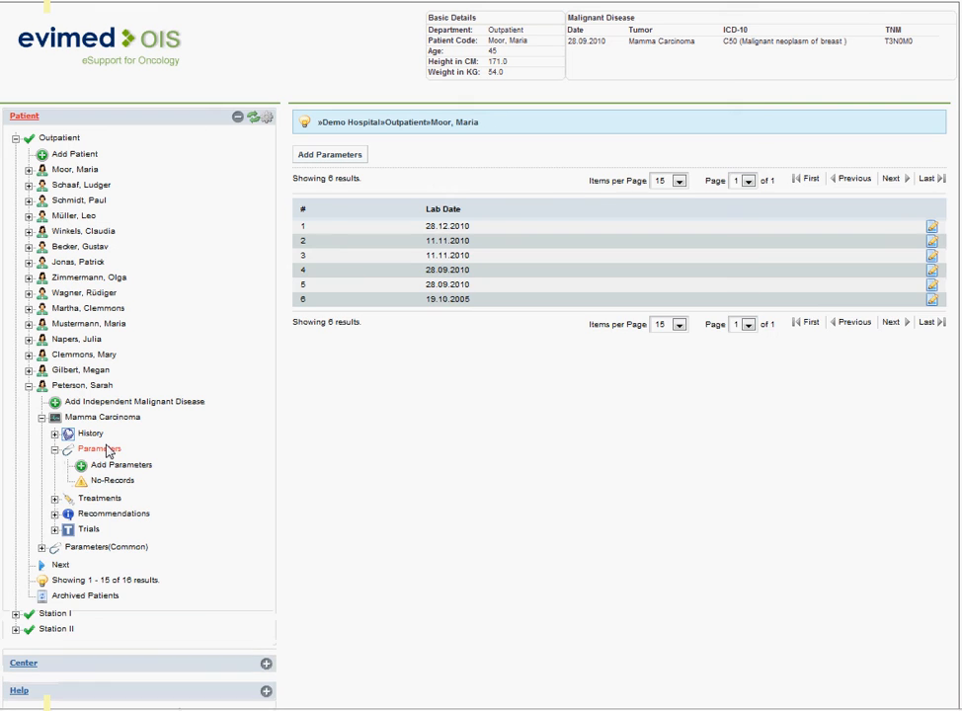
left_click(322, 161)
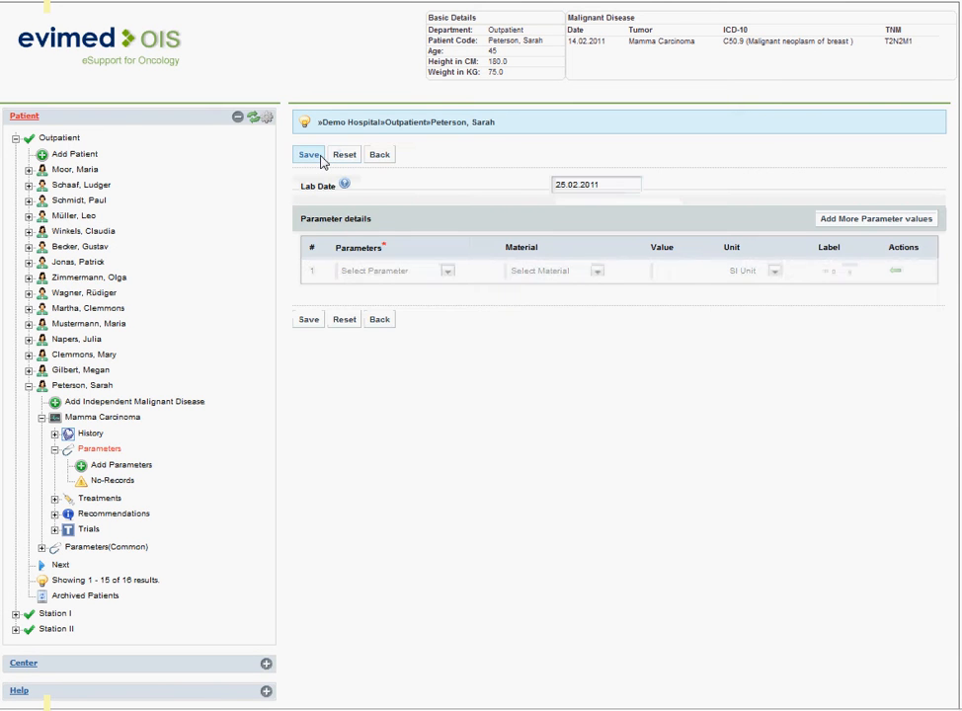
left_click(855, 219)
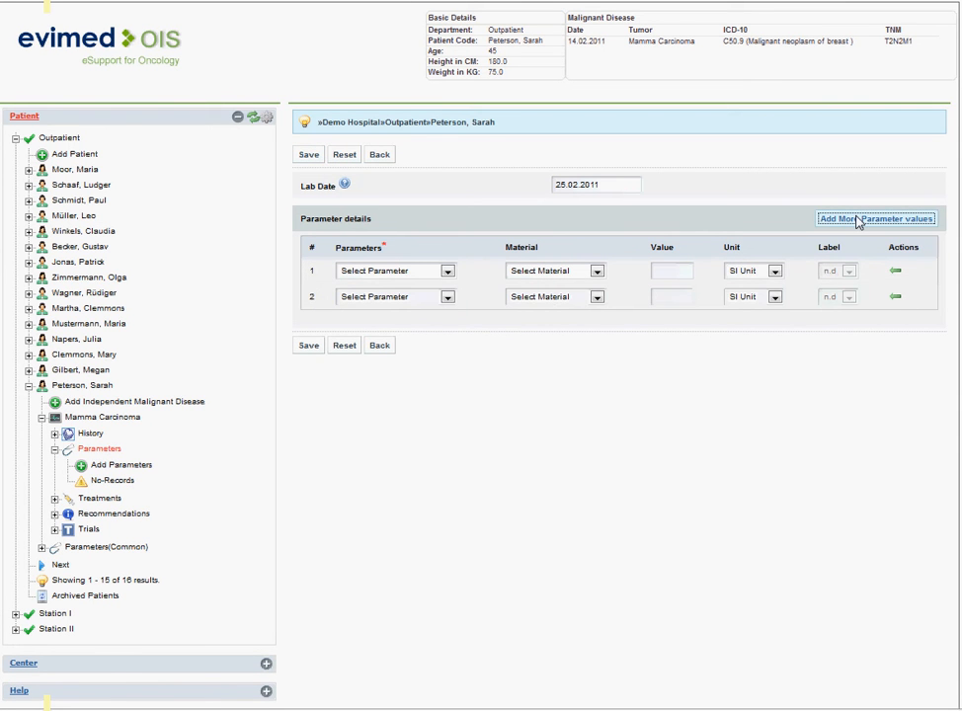
Set the first parameter row to HER2 and the second to ER, each with the label Positive
left_click(392, 280)
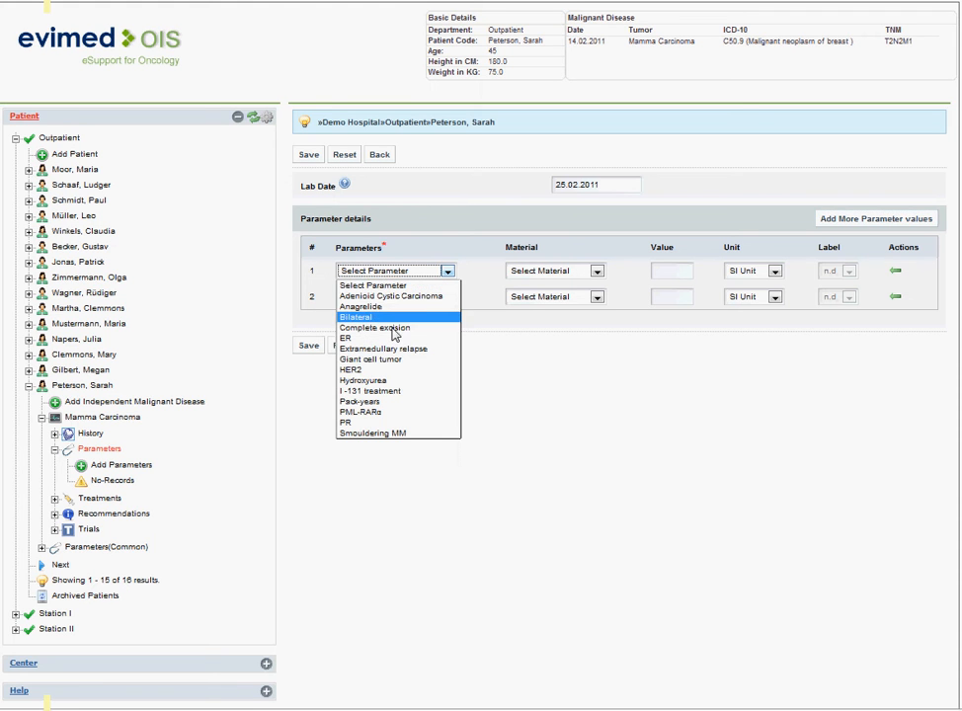
left_click(380, 369)
left_click(846, 270)
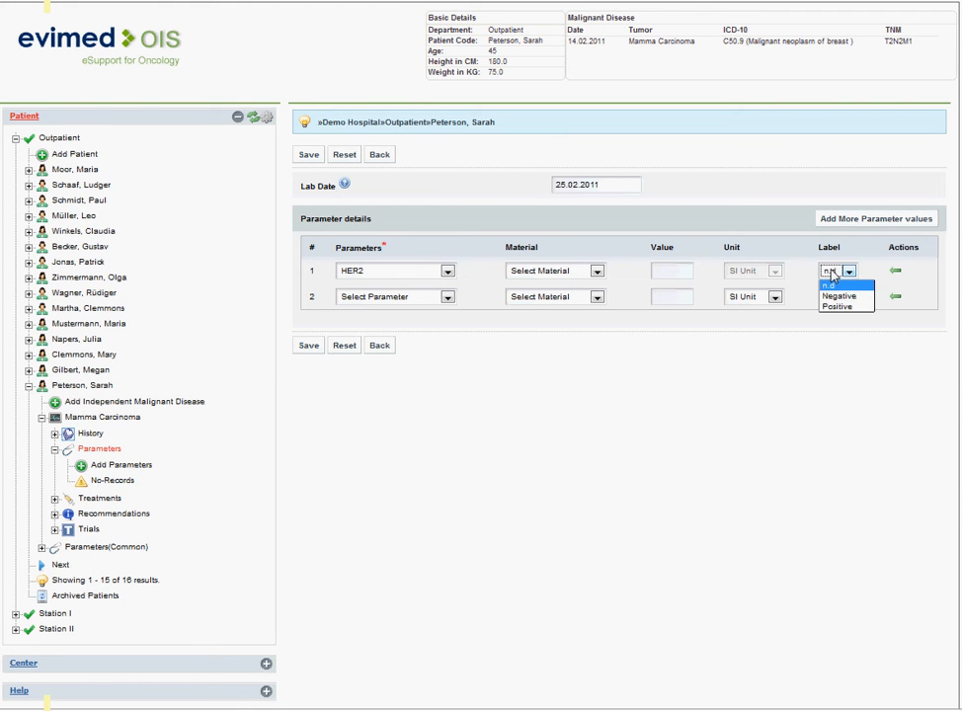
left_click(834, 307)
left_click(388, 298)
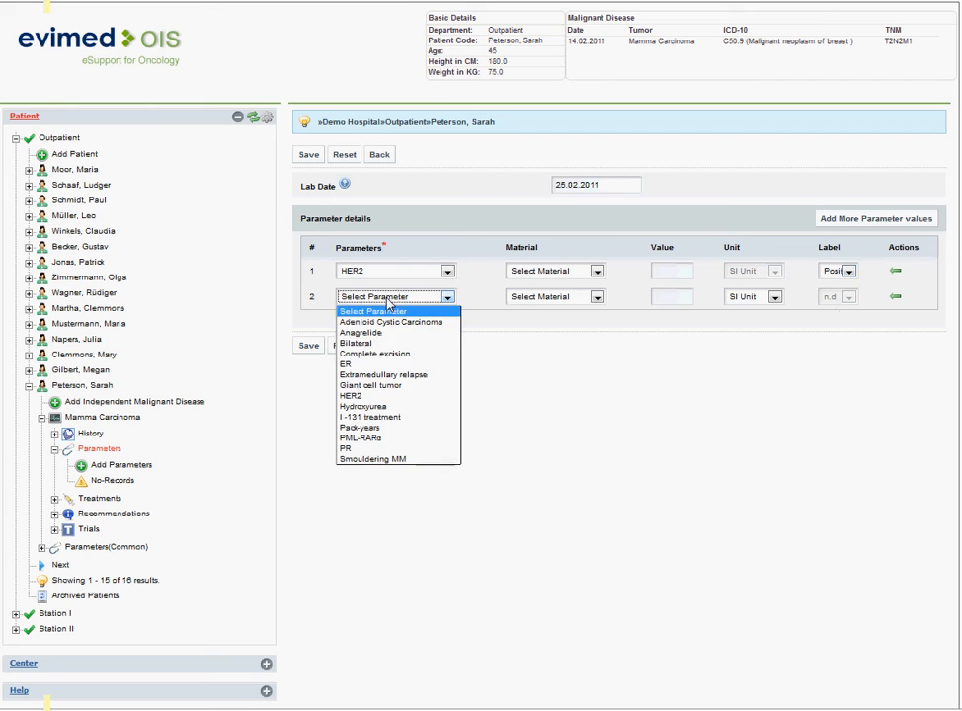
left_click(381, 364)
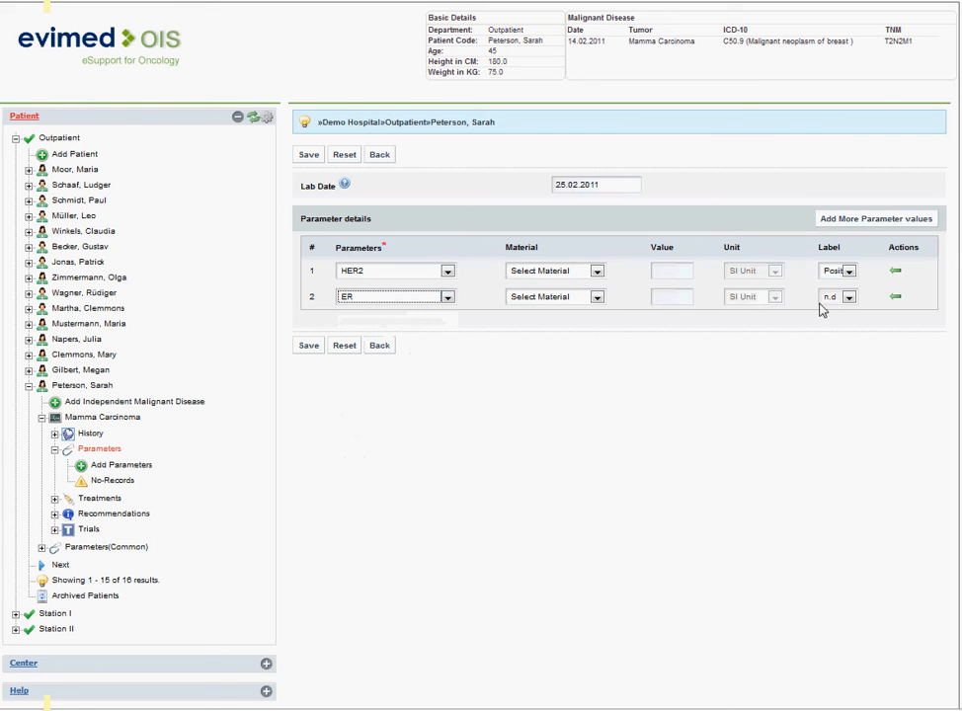
left_click(832, 298)
left_click(835, 322)
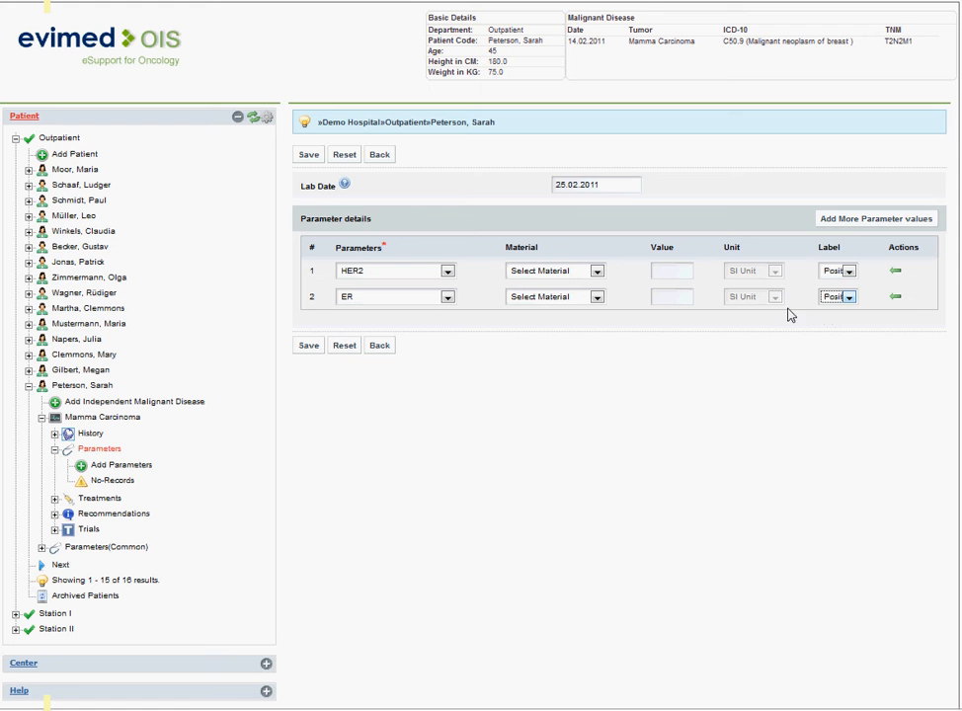
Set the material to Tumor for both HER2 and ER, and save the parameter record
left_click(573, 273)
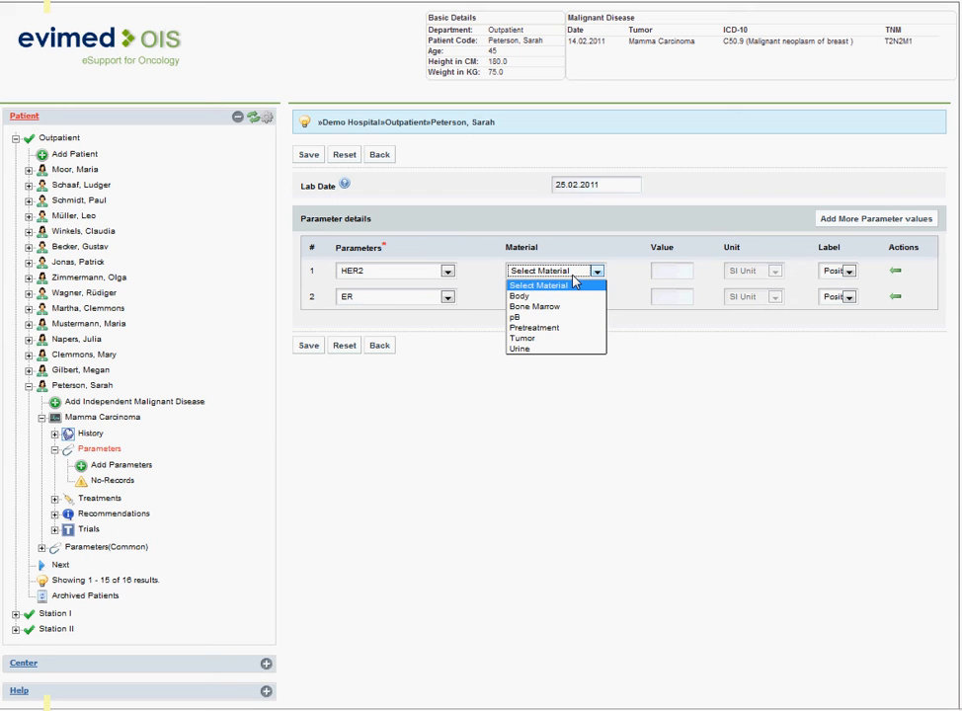
left_click(569, 338)
left_click(558, 302)
left_click(557, 366)
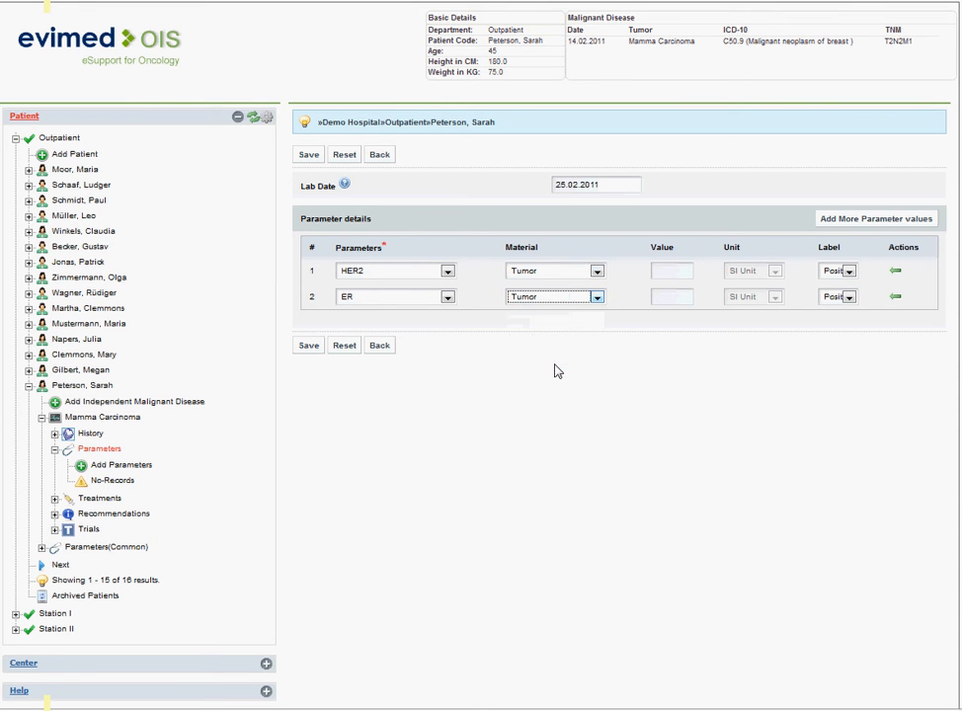
left_click(310, 347)
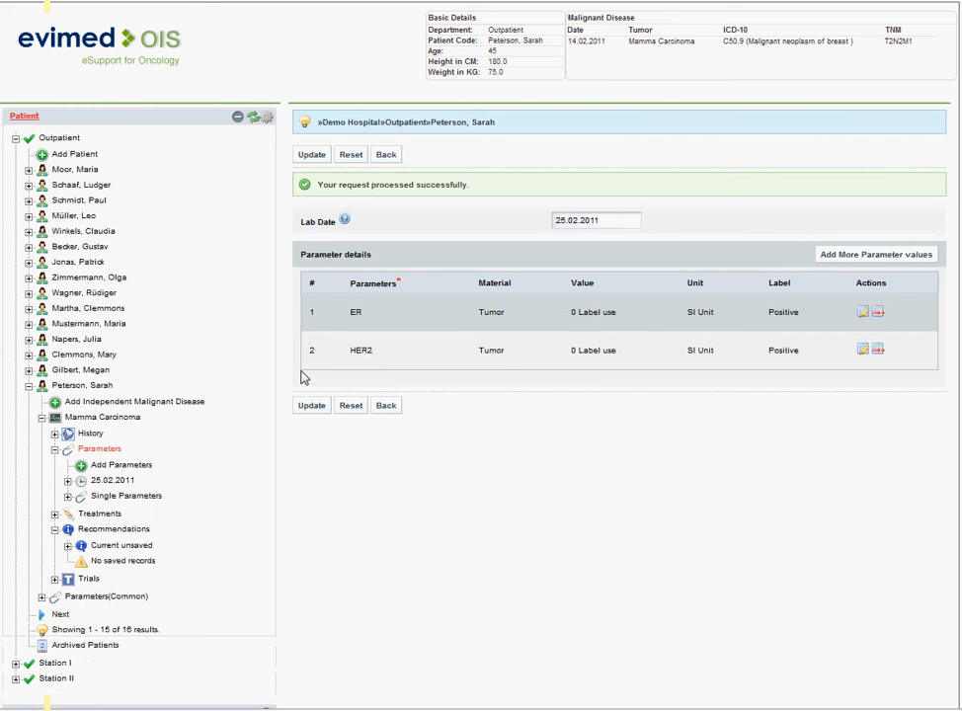
Start a new common parameter record for the same patient, with eight parameter rows
scroll(250, 453, "down", 2)
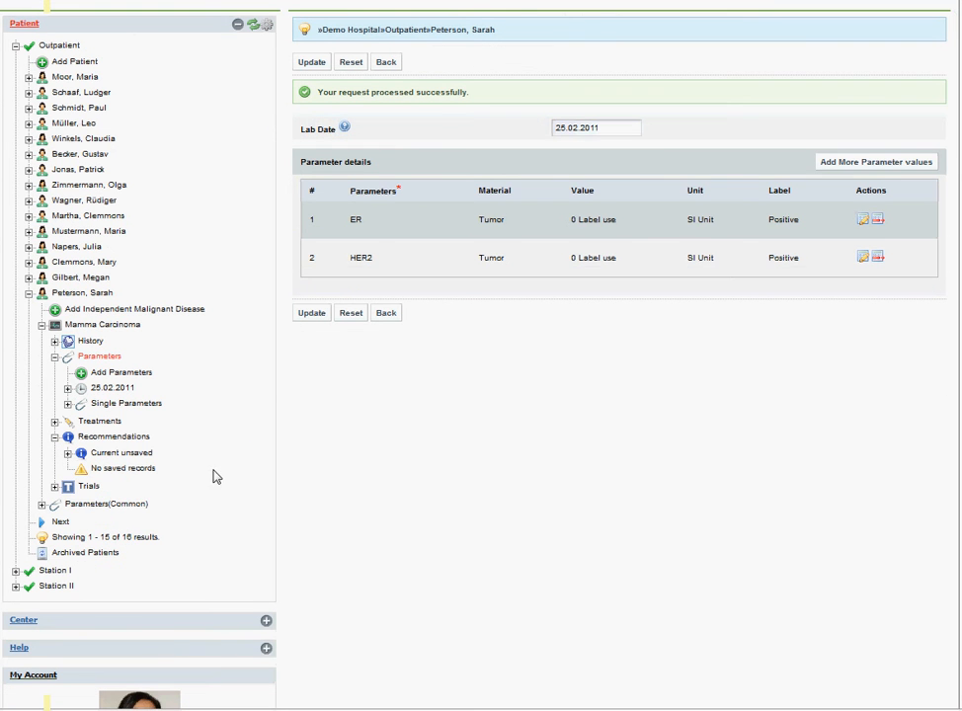
left_click(108, 505)
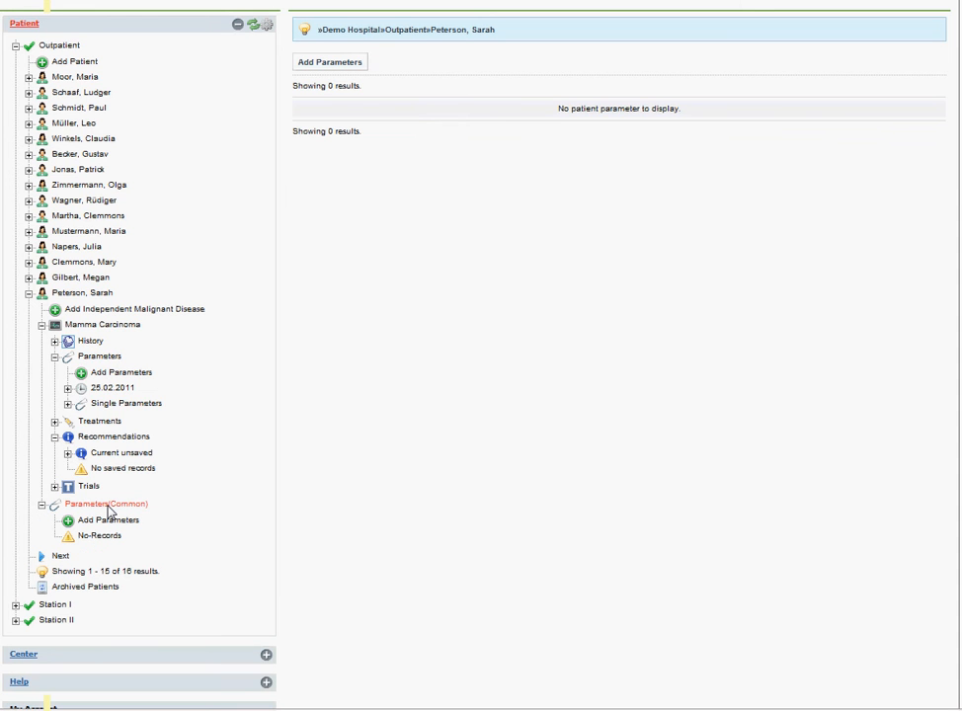
left_click(361, 63)
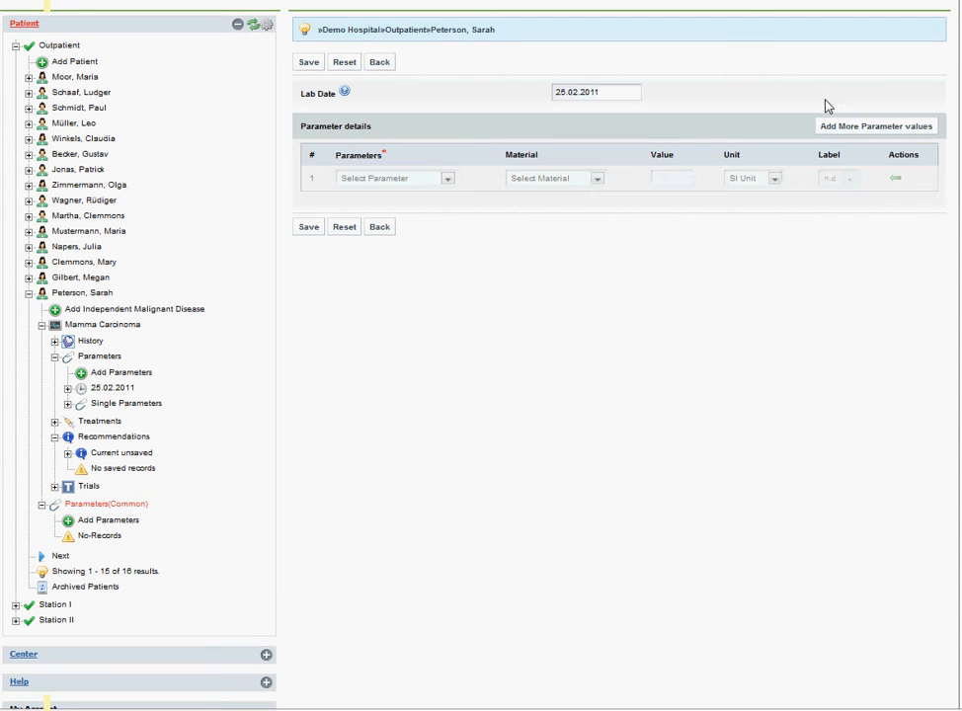
left_click(874, 126)
left_click(873, 126)
left_click(874, 127)
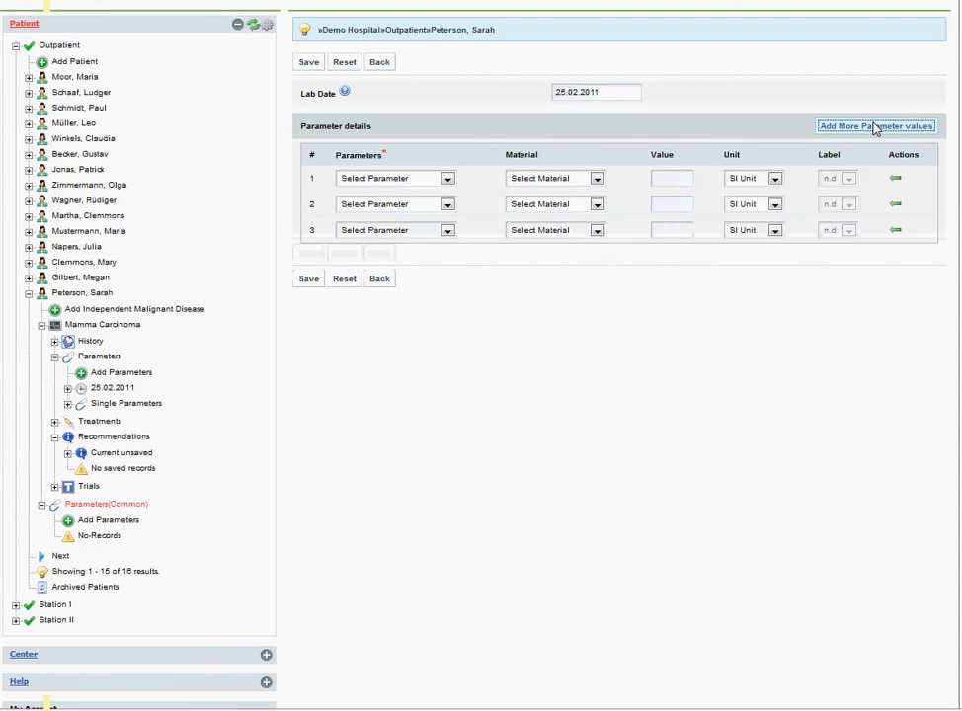
left_click(873, 126)
left_click(874, 126)
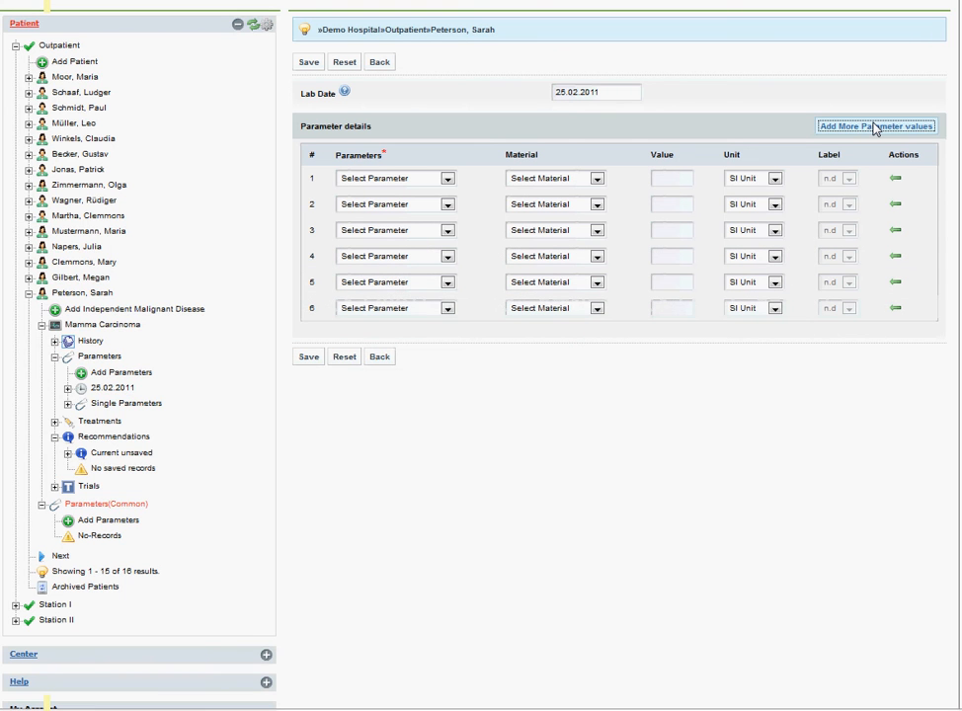
left_click(874, 127)
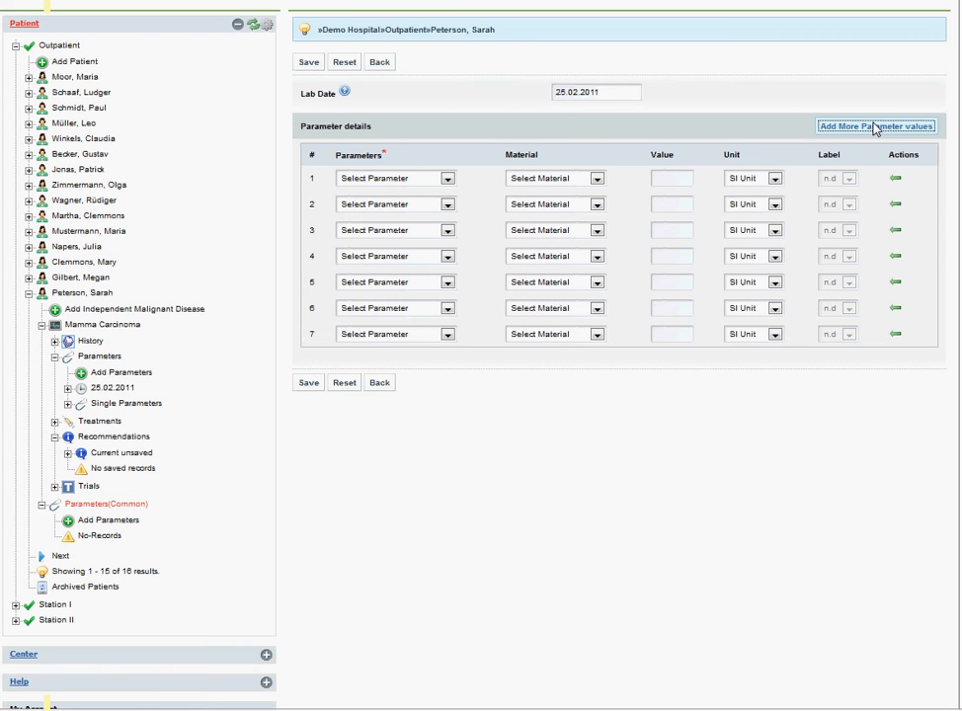
left_click(874, 127)
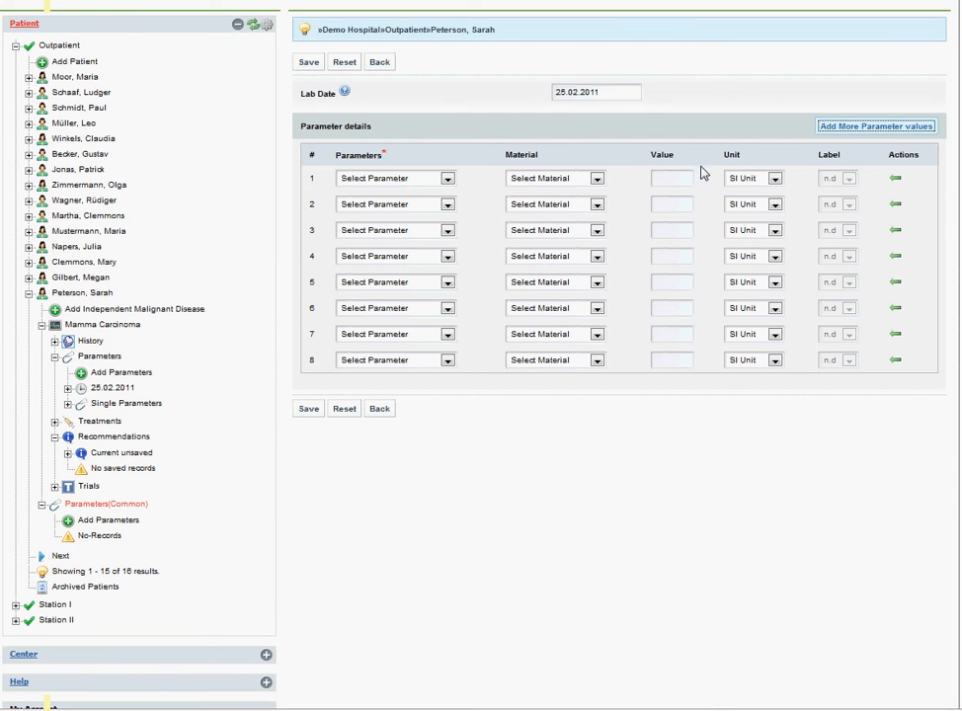
Fill the first row with Thrombocytes, material pB and value 150000
left_click(405, 183)
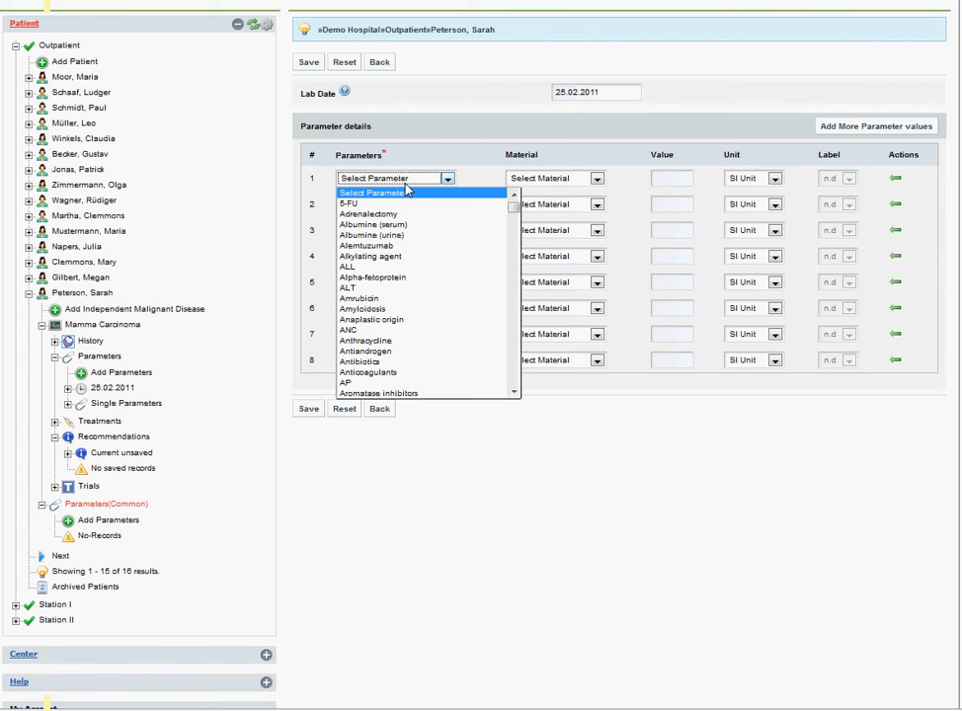
type("thr")
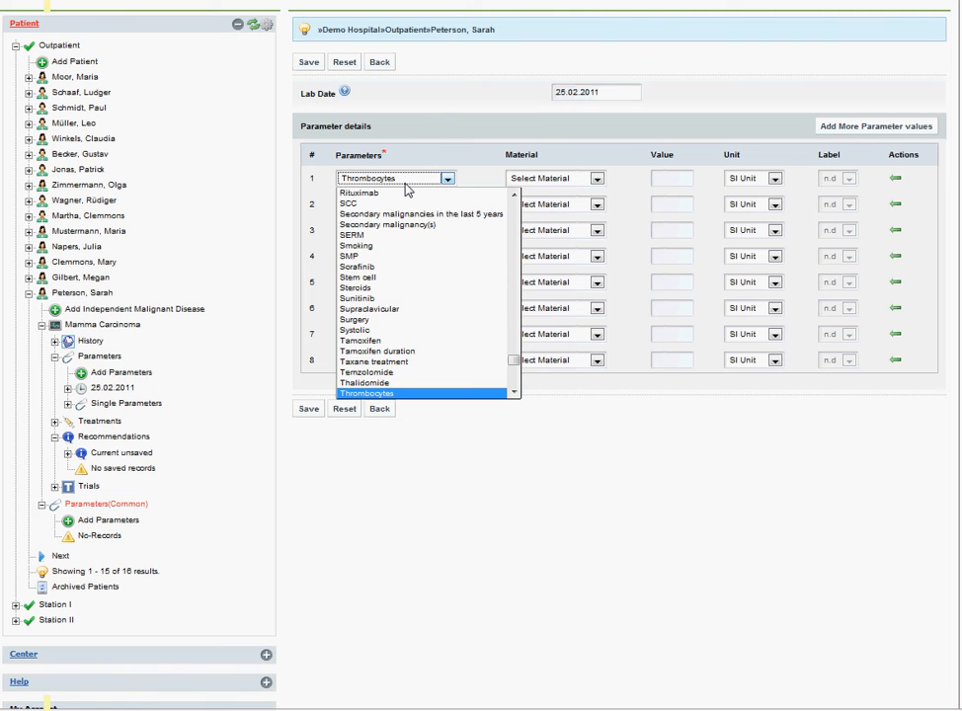
key("Return")
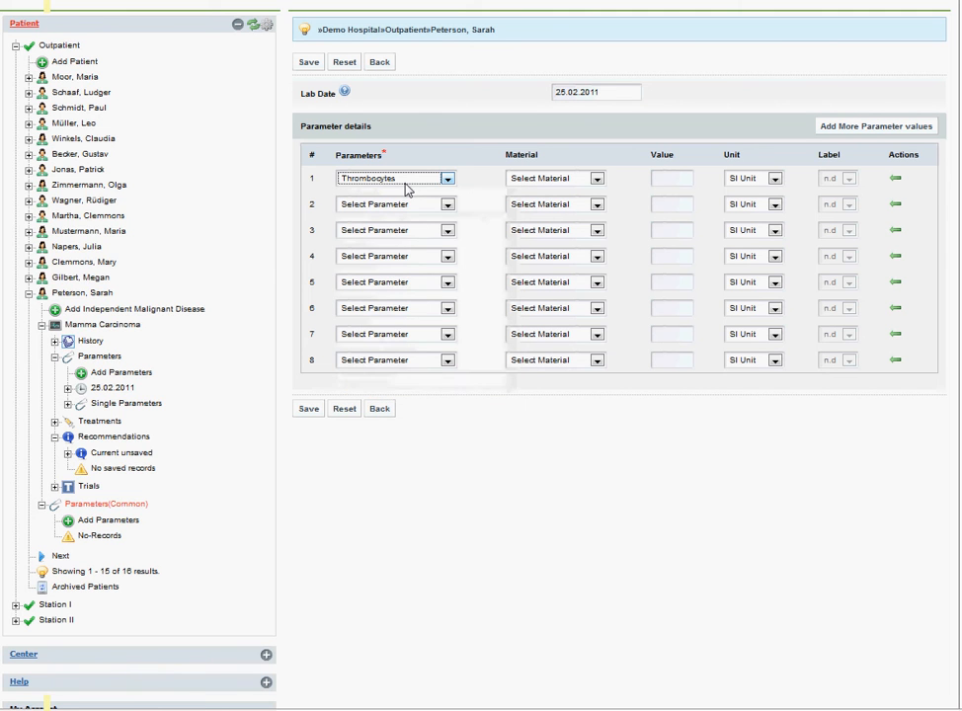
left_click(521, 185)
left_click(520, 228)
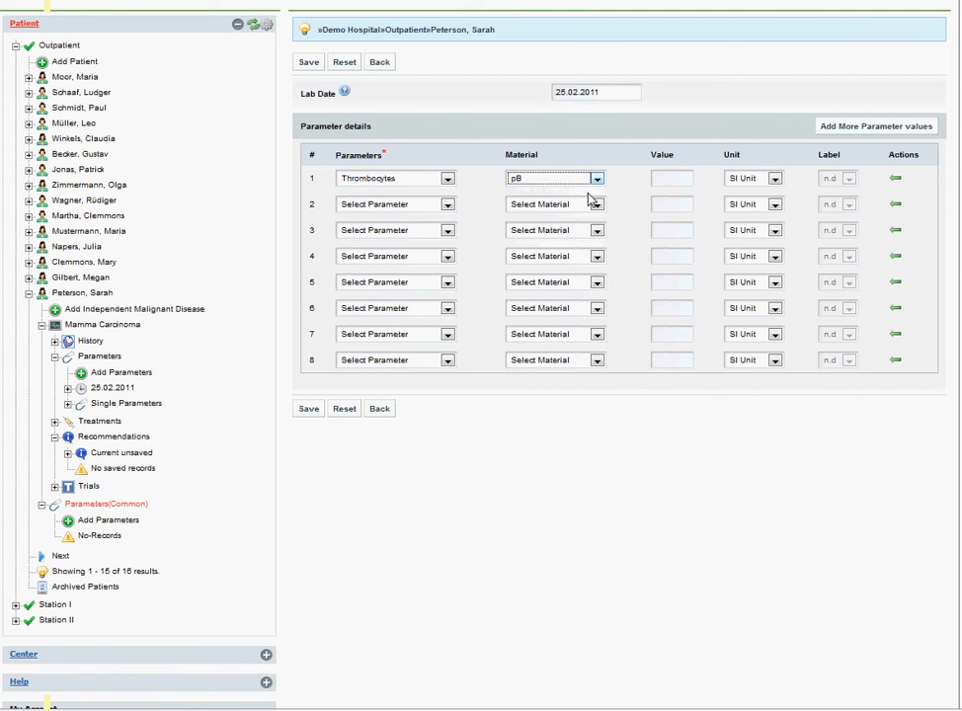
left_click(653, 184)
type("150000")
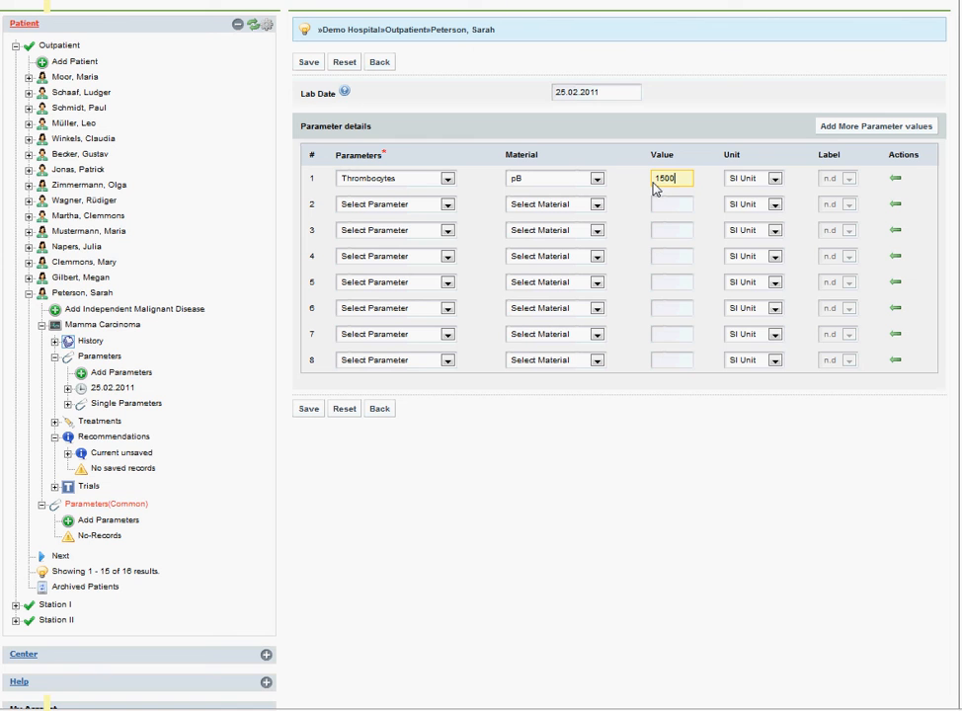
Fill the second row with Hepatic function, material Body and label Positive
left_click(405, 204)
key("g")
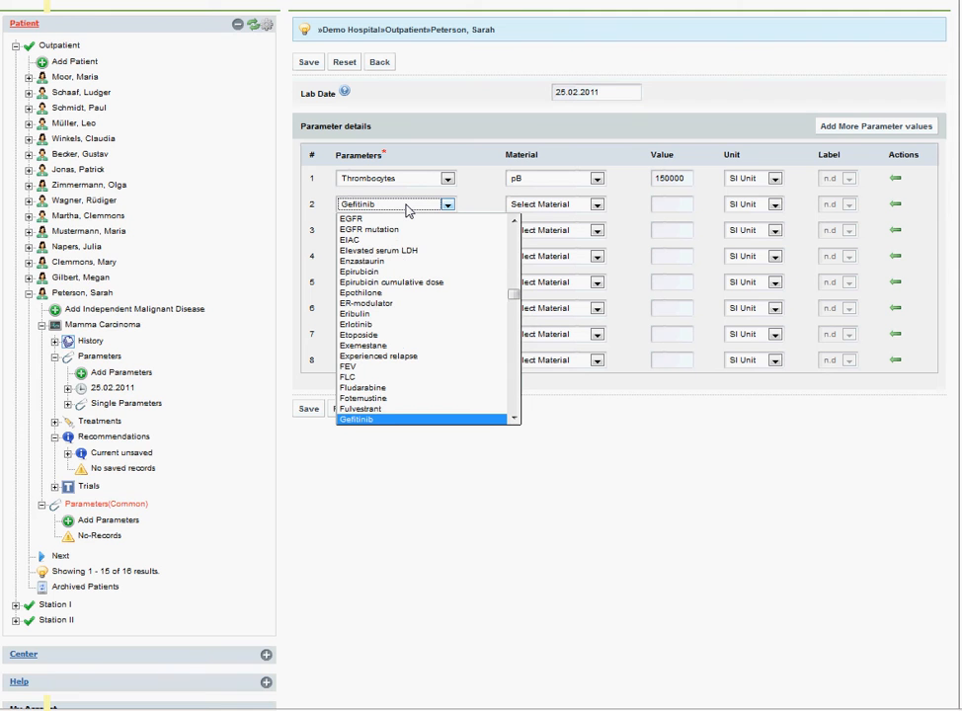
key("h")
key("e")
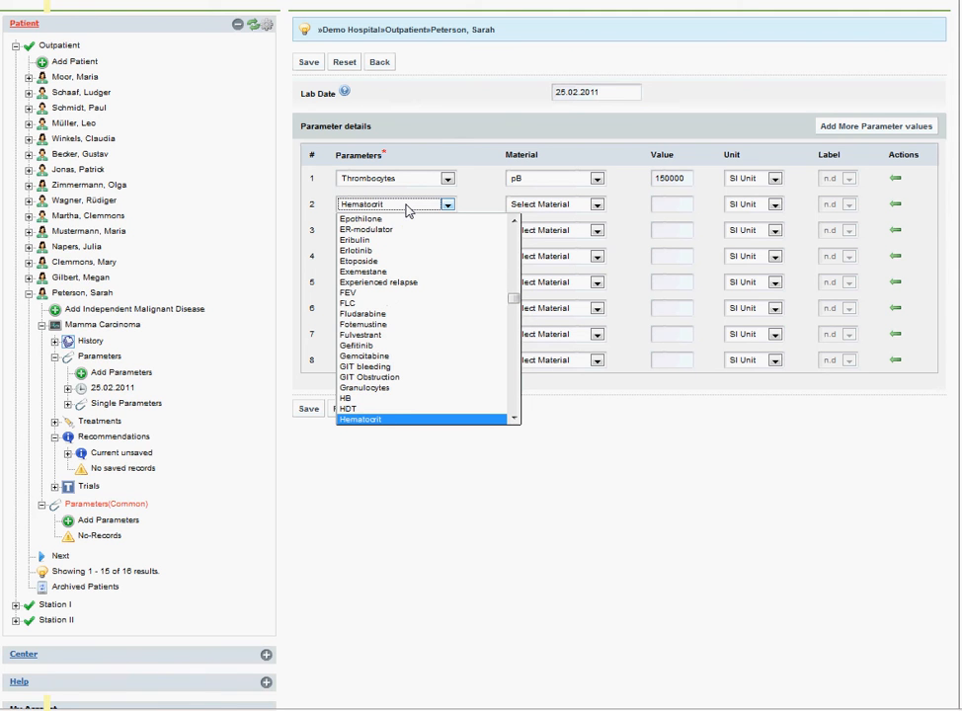
key("Down")
key("Down")
key("Down")
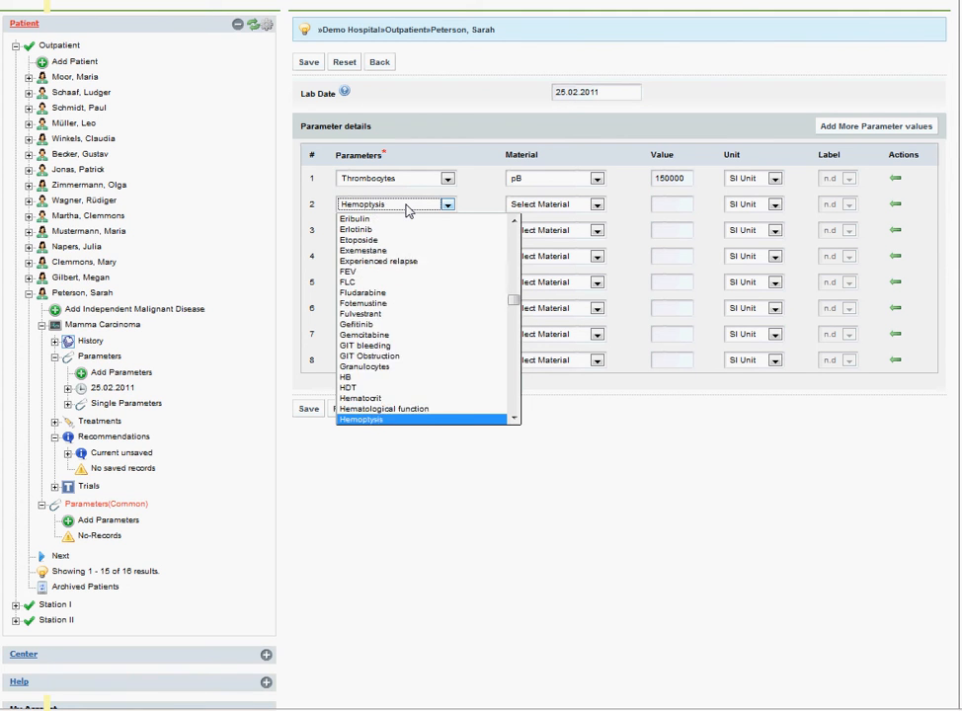
key("Return")
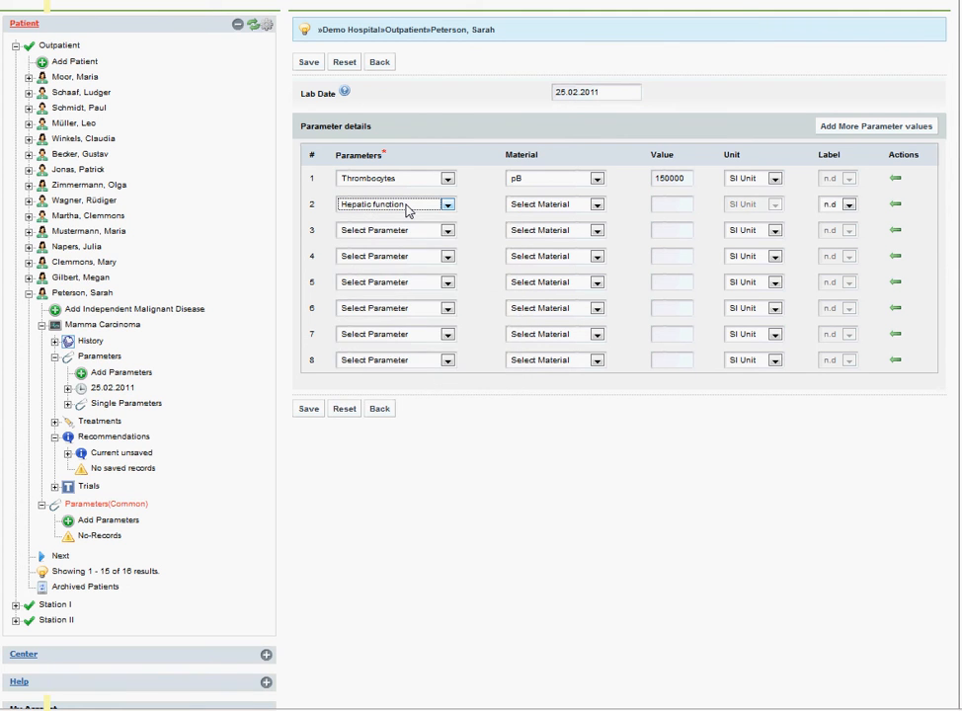
left_click(525, 207)
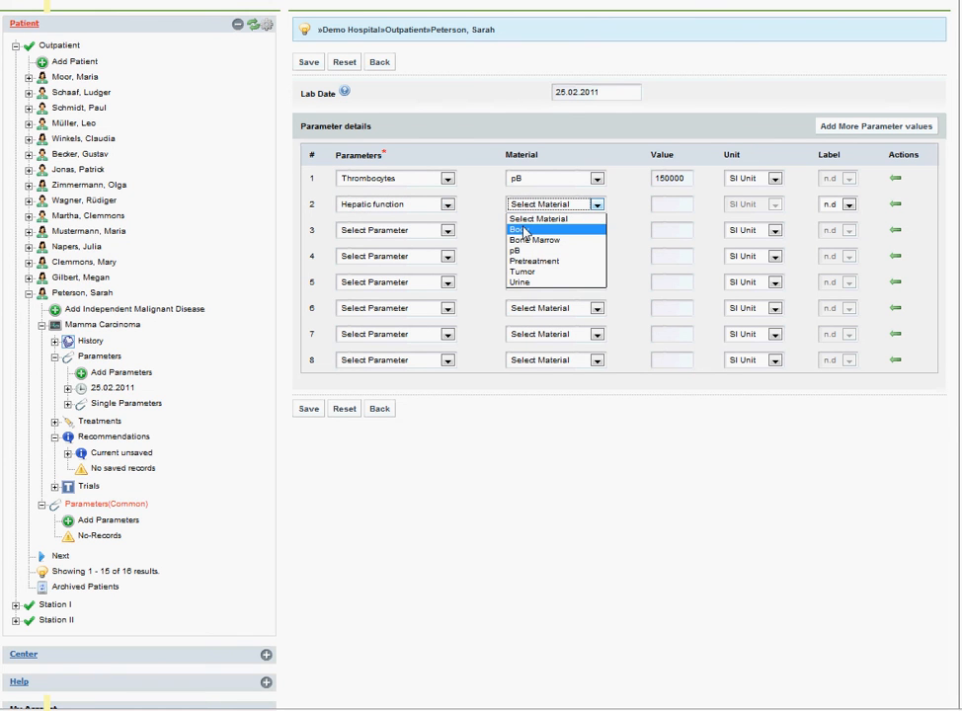
left_click(525, 230)
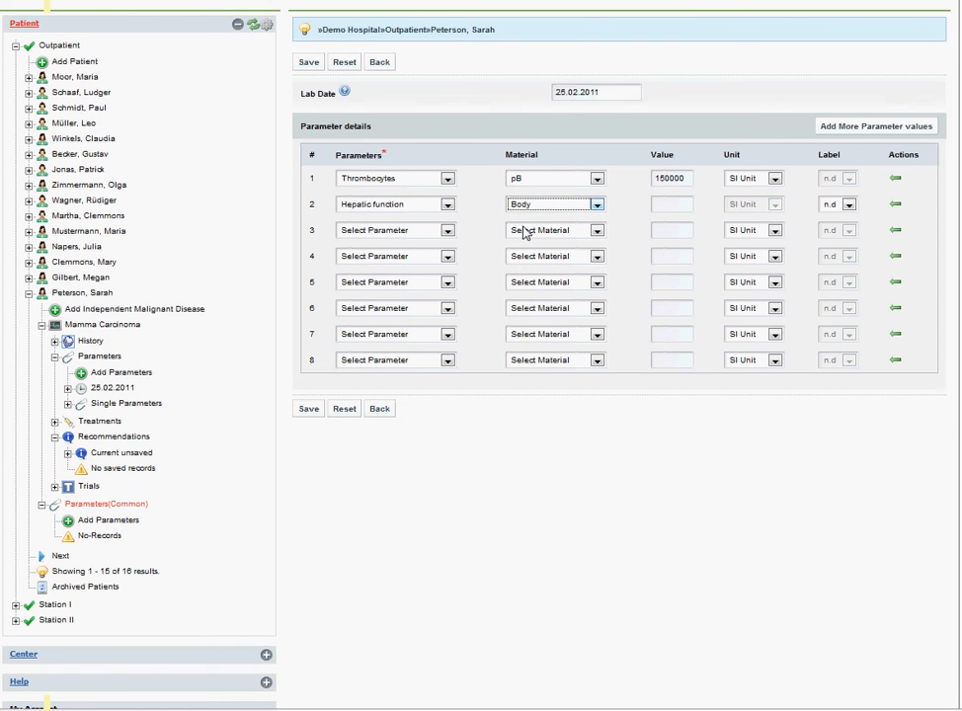
left_click(848, 204)
left_click(841, 230)
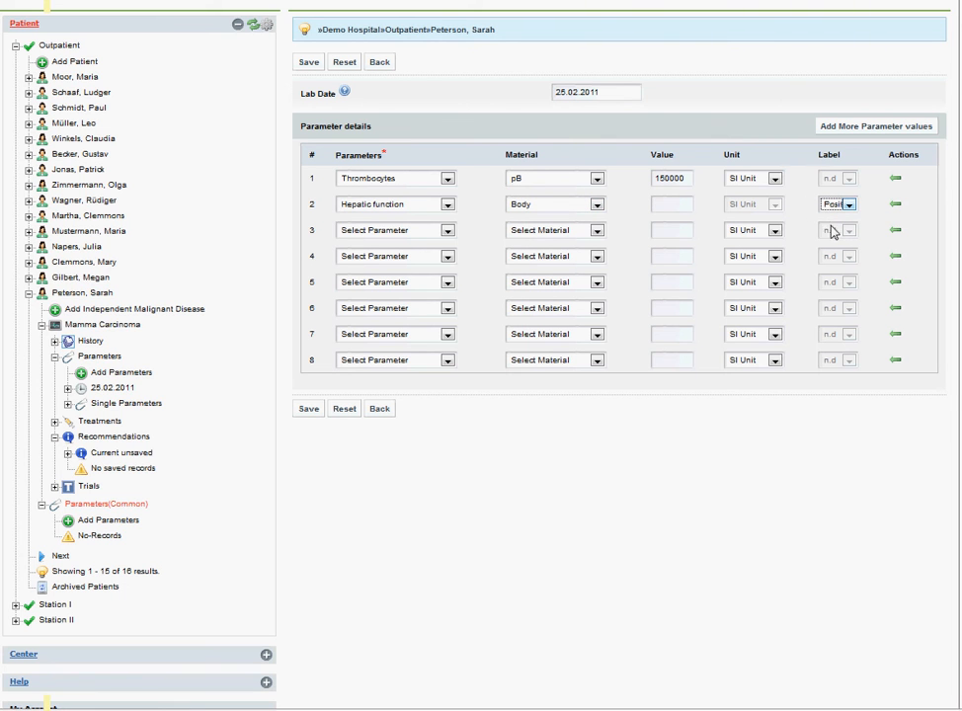
Fill the third row with Respiratory function, material Body and label Positive
left_click(404, 235)
type("res")
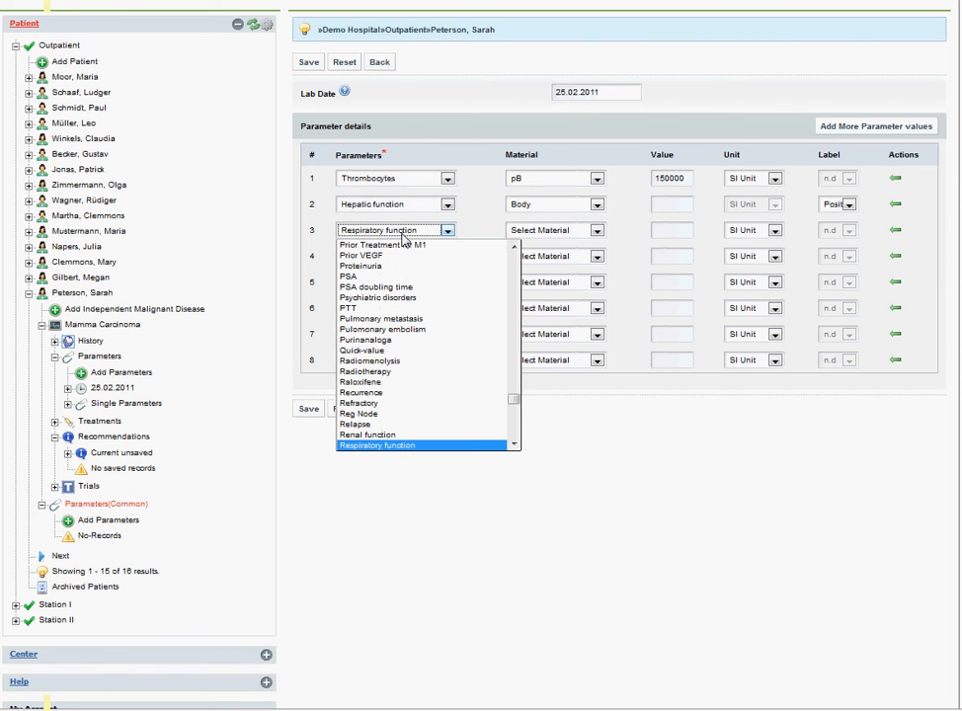
key("Return")
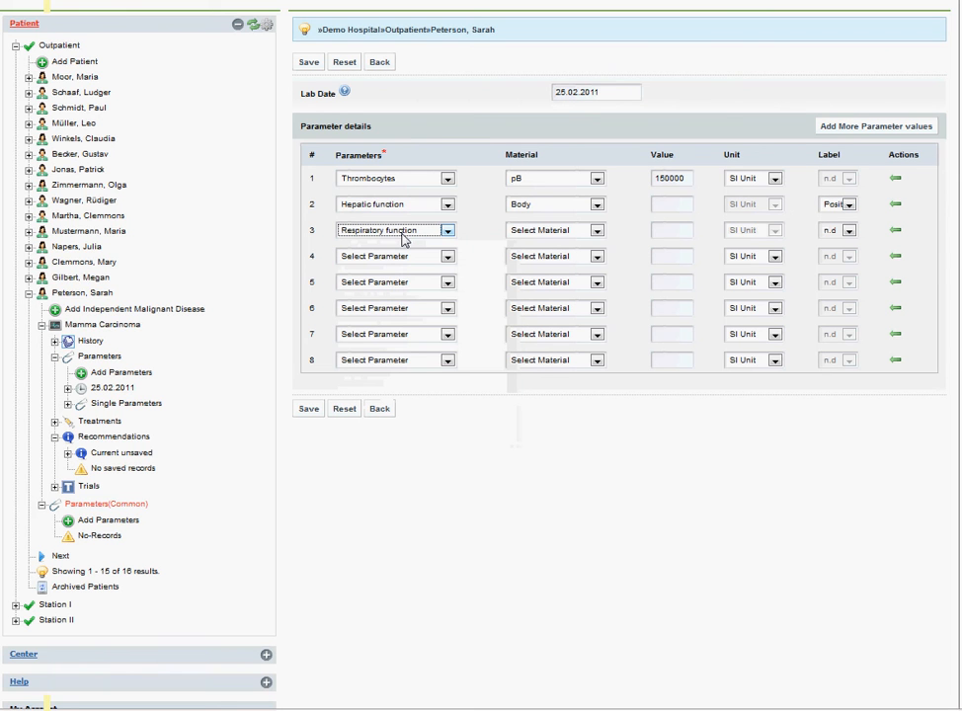
left_click(529, 235)
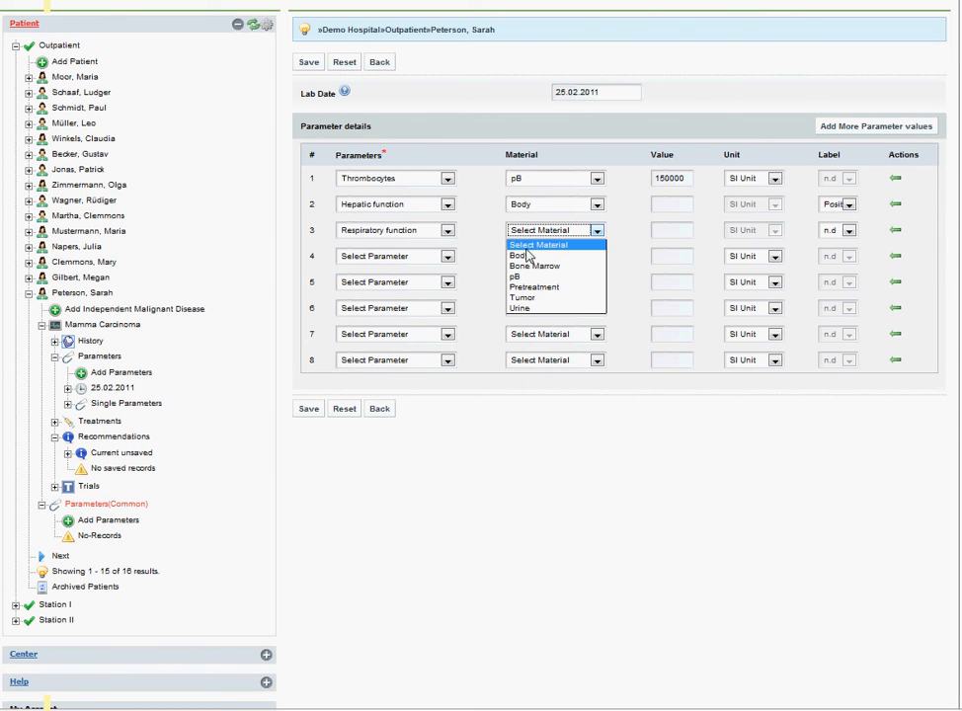
left_click(523, 256)
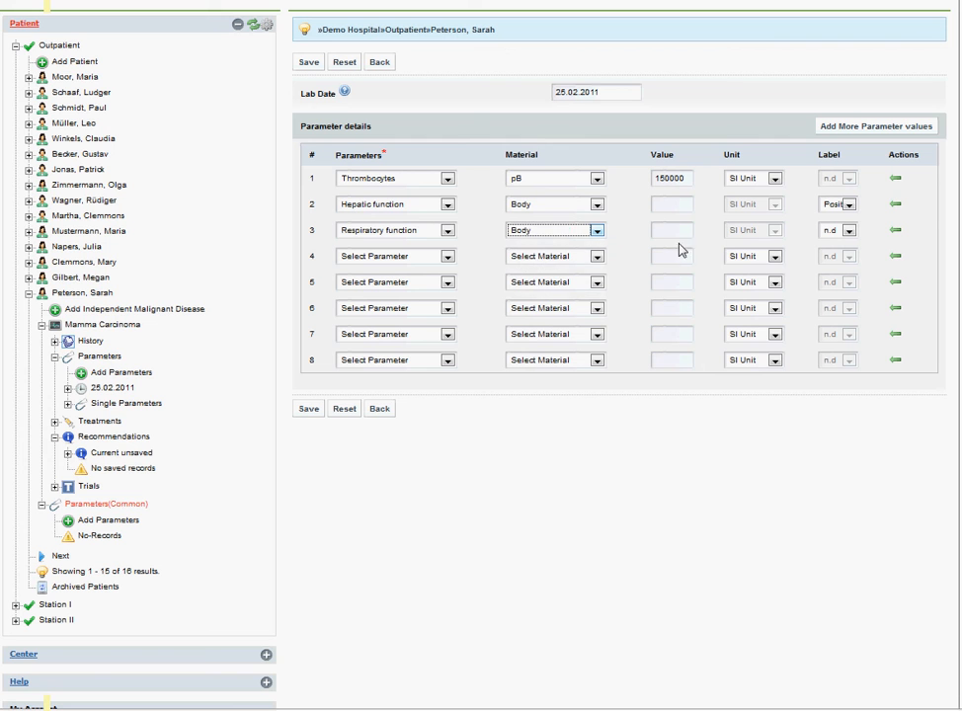
left_click(847, 233)
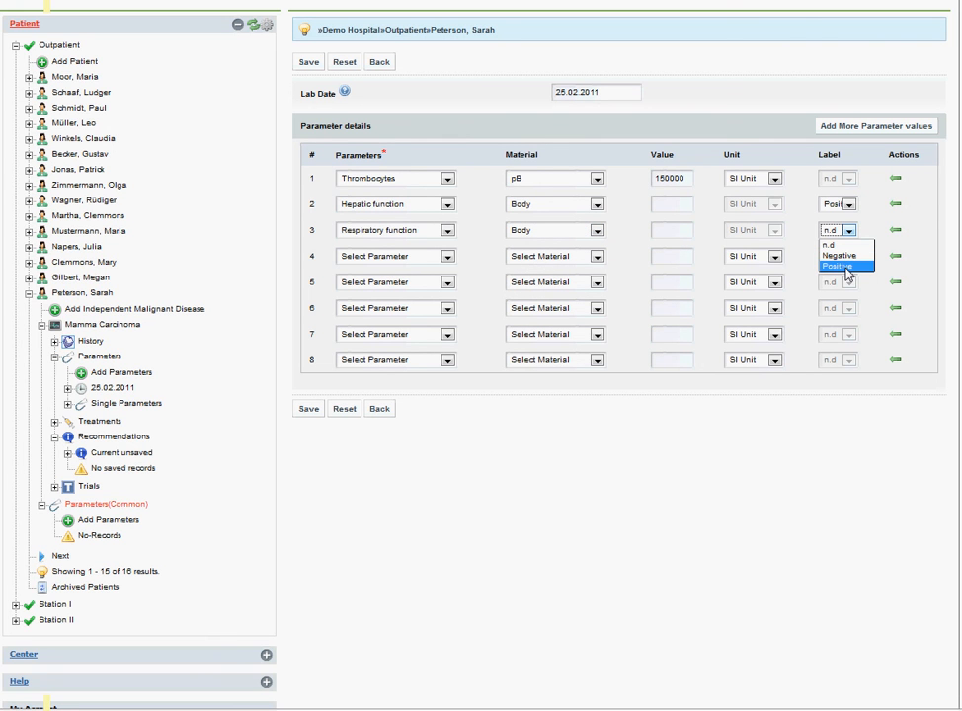
left_click(845, 268)
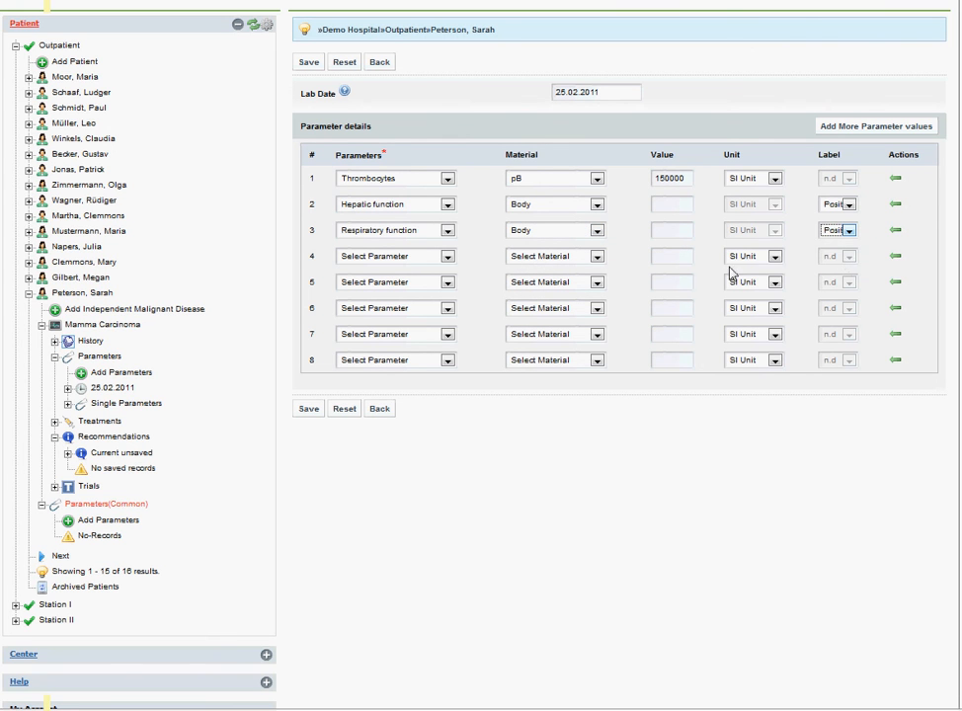
Fill the fourth row with Myocardial infarction, material Body and label Positive
left_click(364, 264)
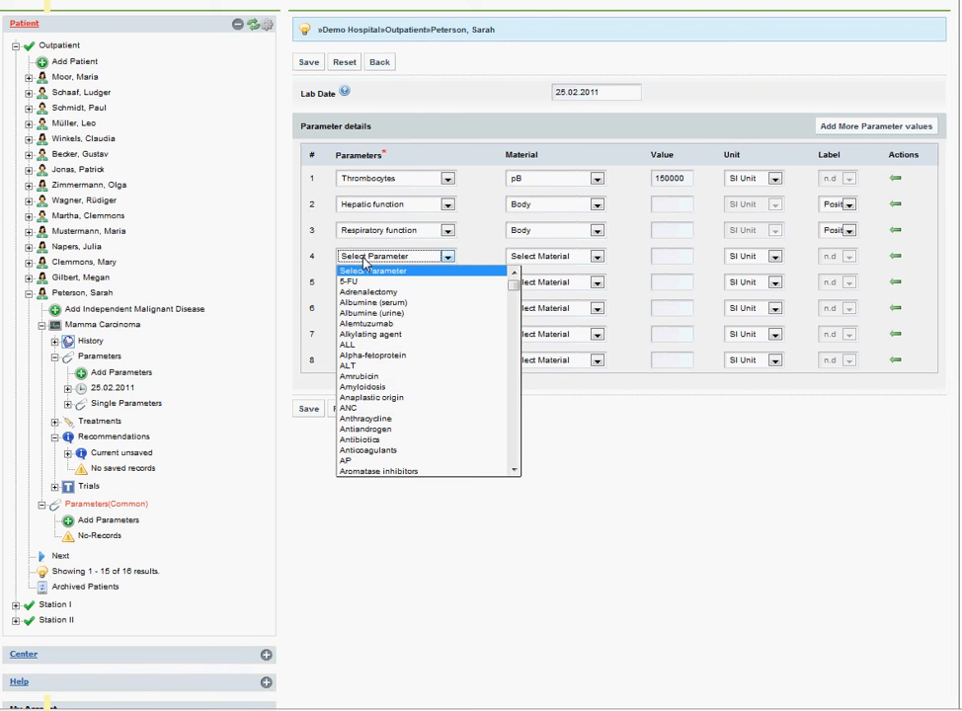
type("my")
key("Return")
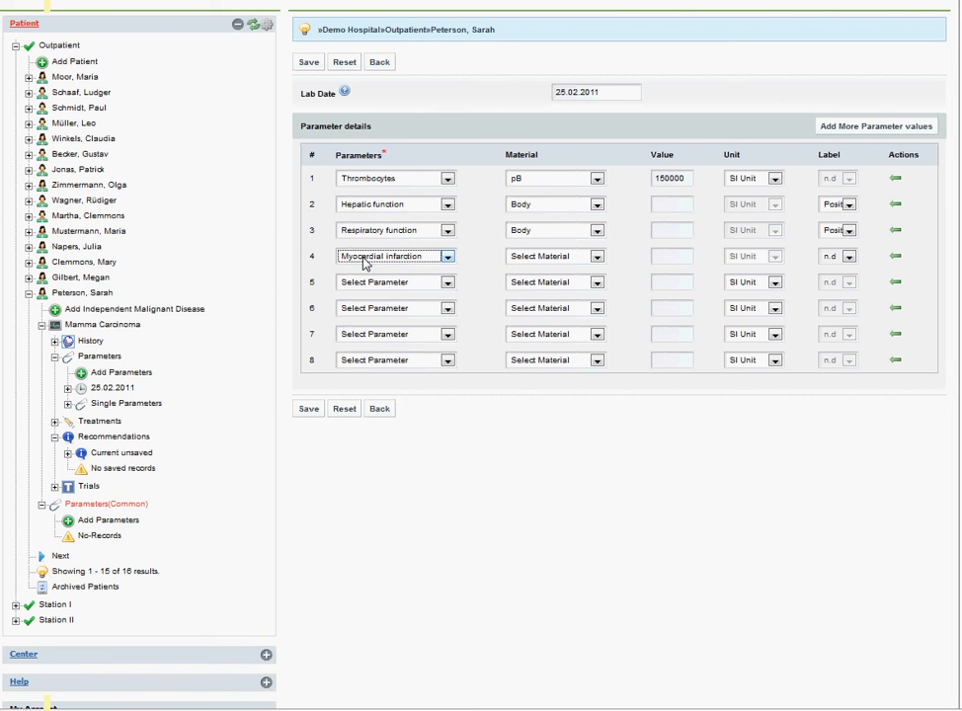
left_click(538, 264)
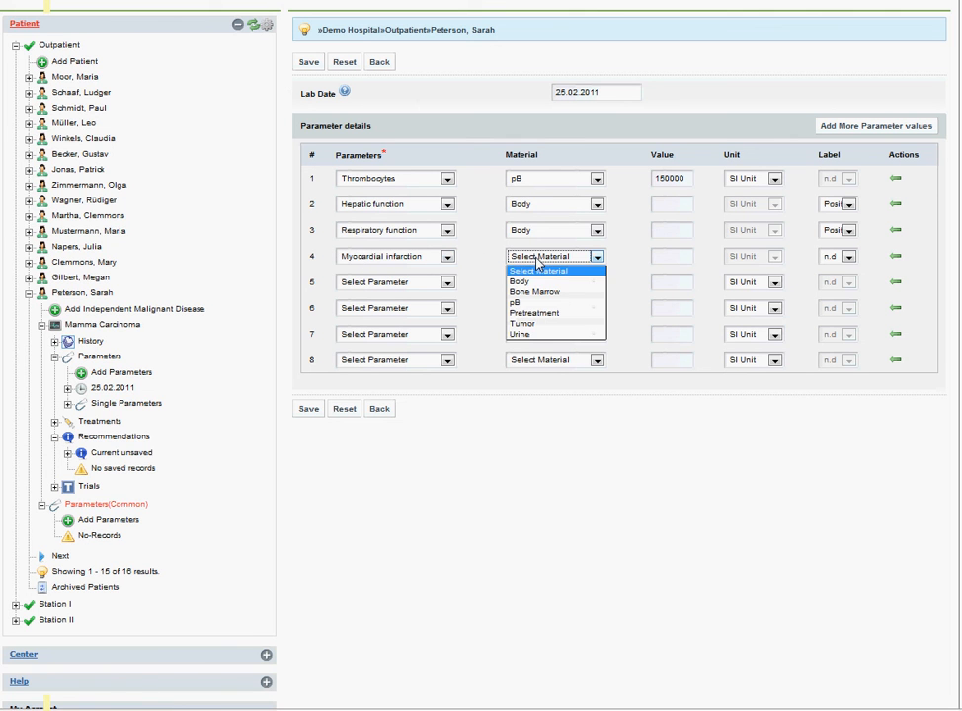
left_click(539, 283)
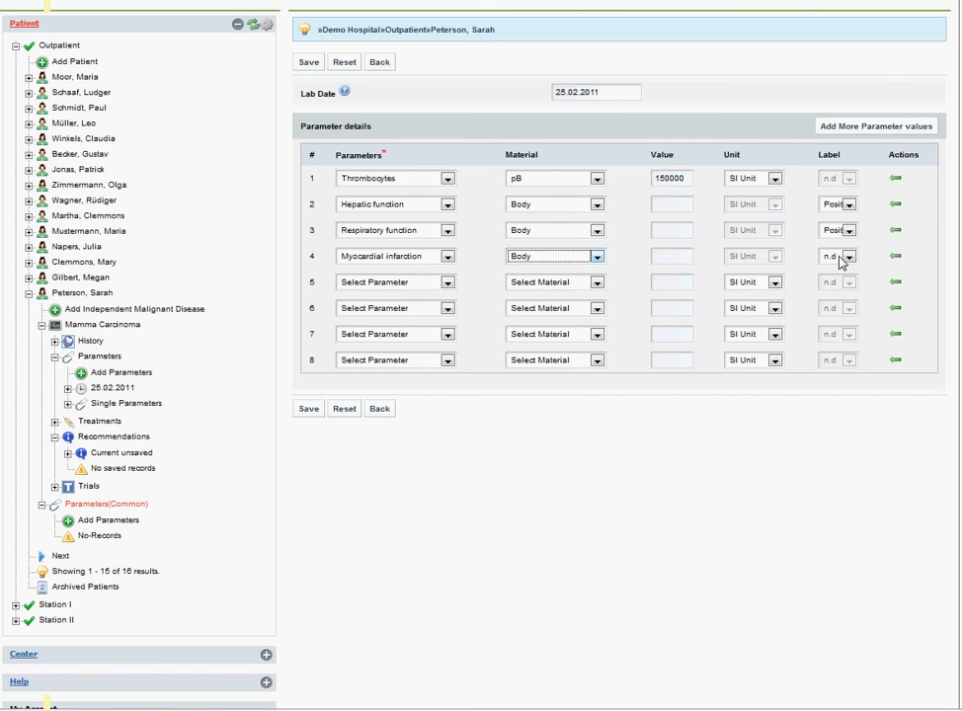
left_click(848, 257)
left_click(846, 294)
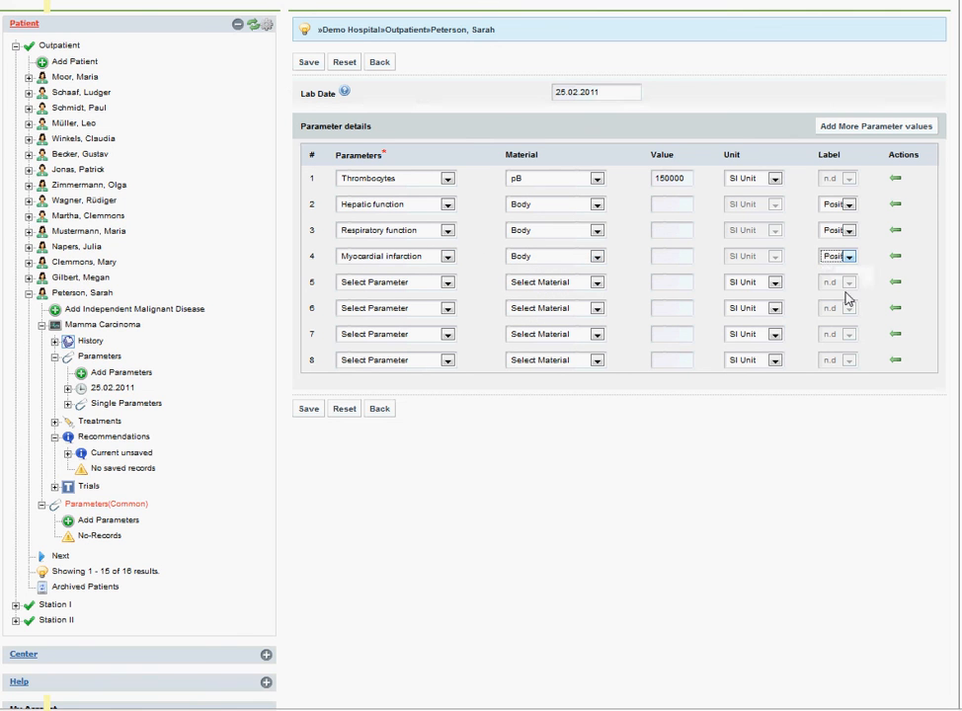
Fill the fifth row with Anthracycline, material Pretreatment and label Positive
left_click(385, 286)
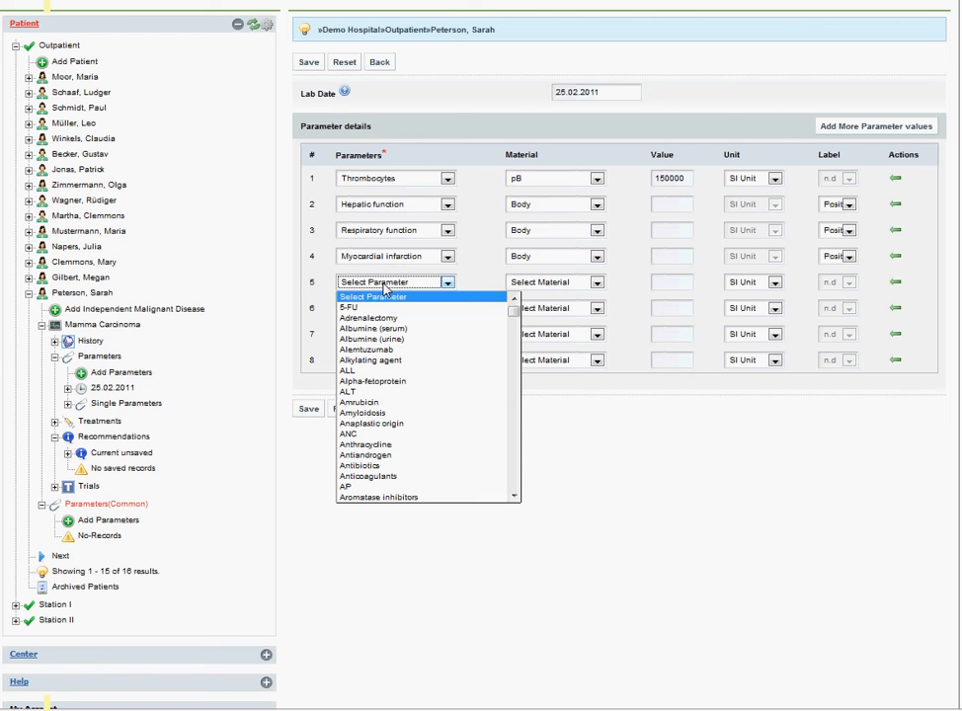
key("Down")
key("Down")
key("Down")
key("Down")
key("Down")
key("Down")
key("Down")
key("Down")
key("Down")
key("Down")
key("Down")
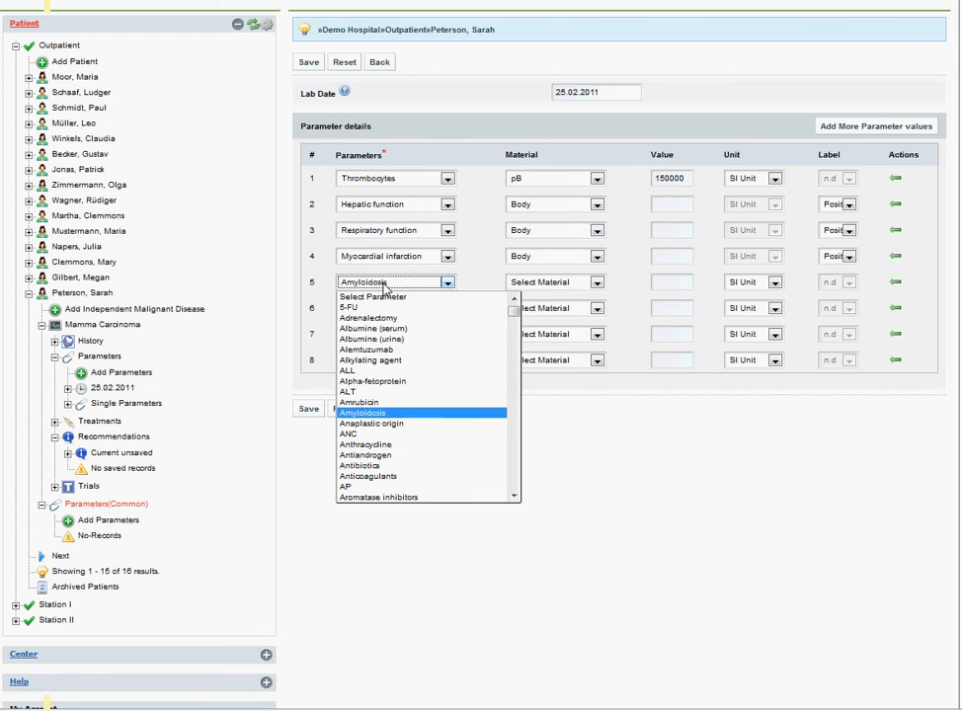
key("Down")
key("Down")
key("Down")
key("Down")
key("Return")
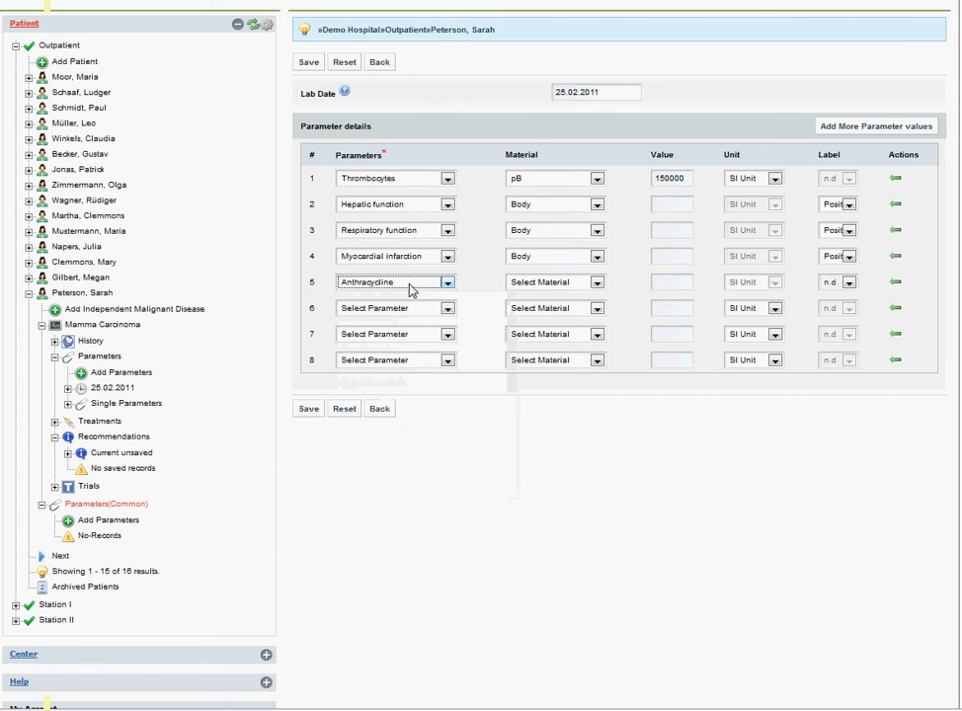
left_click(520, 284)
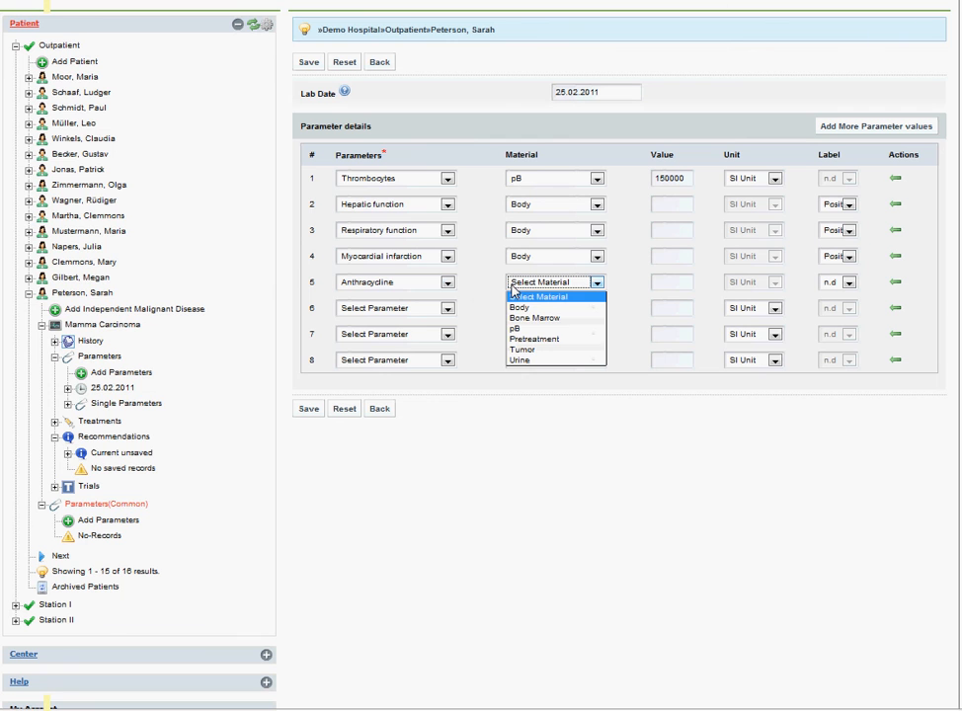
left_click(539, 341)
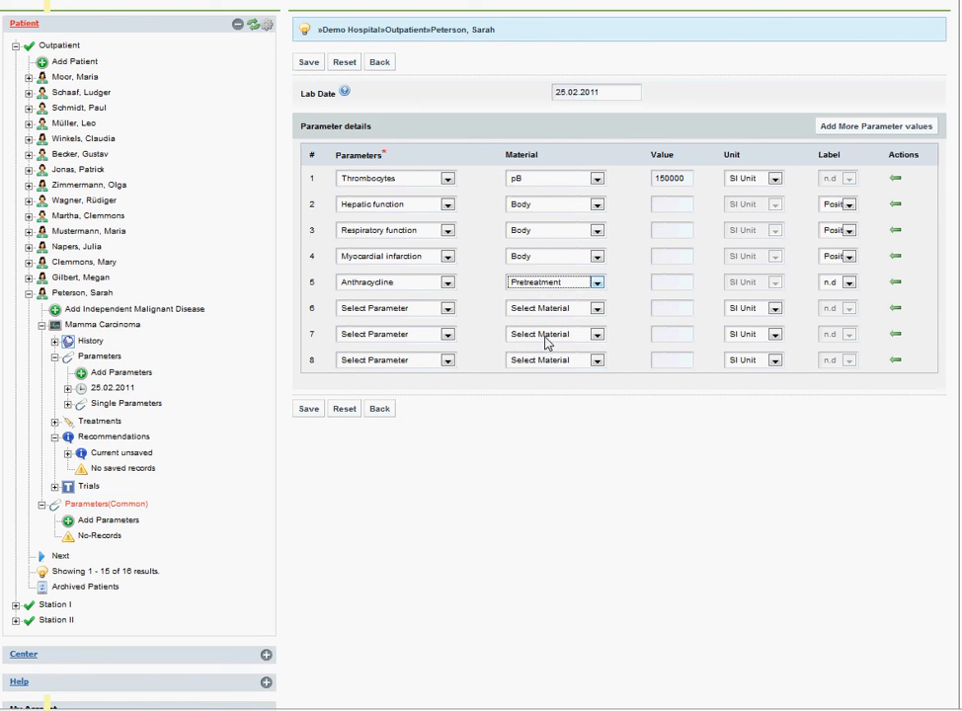
left_click(847, 284)
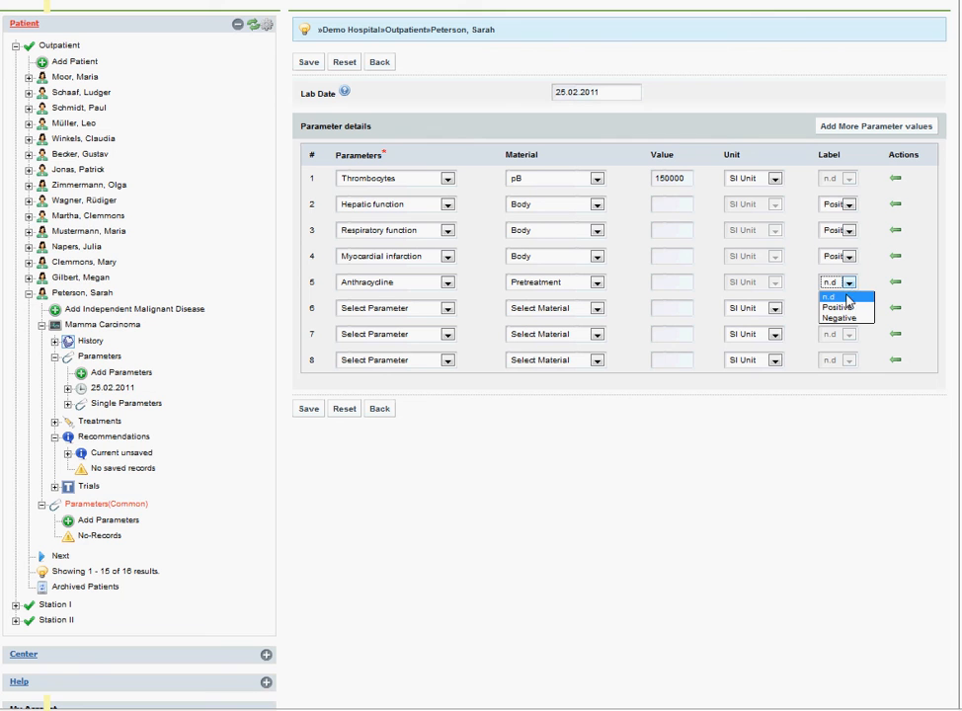
left_click(847, 307)
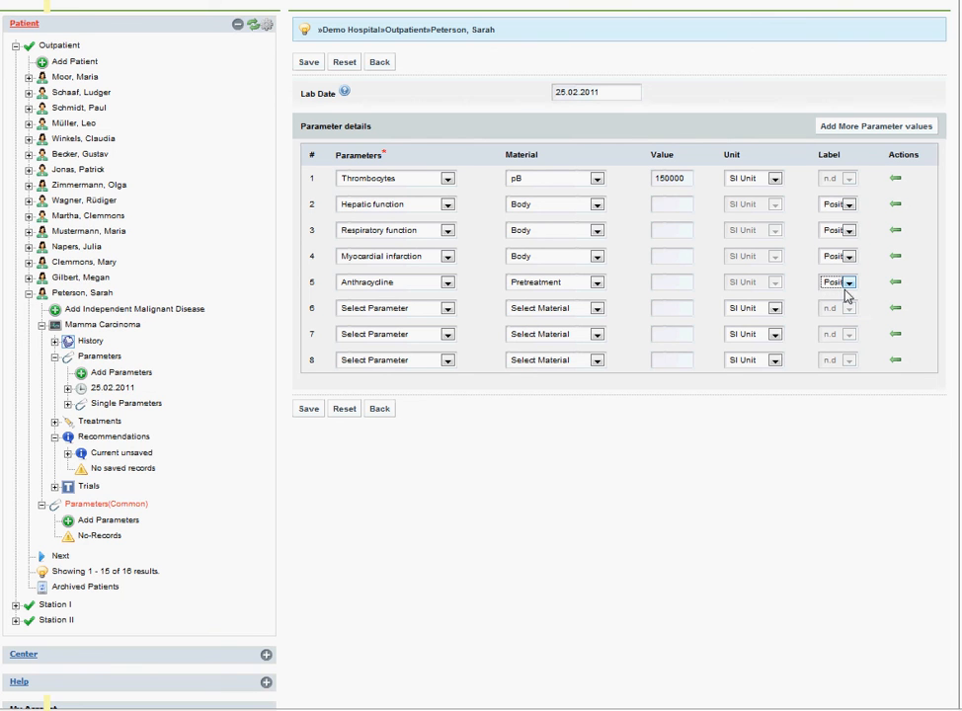
Fill the sixth row with Creatinine clearance, material Urine and value 2.08
left_click(398, 312)
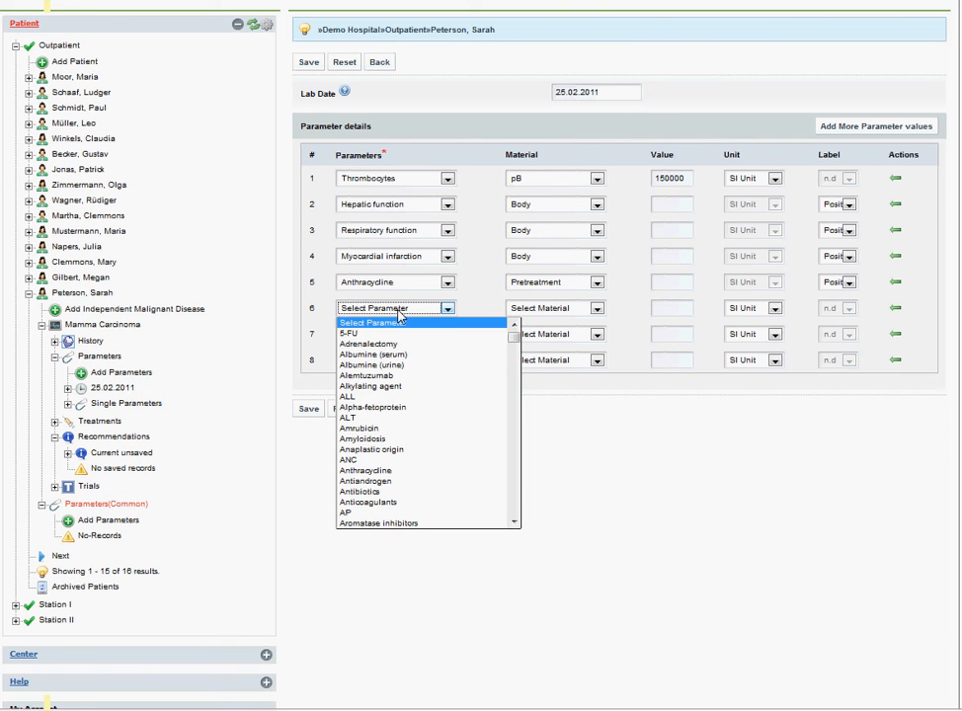
type("cre")
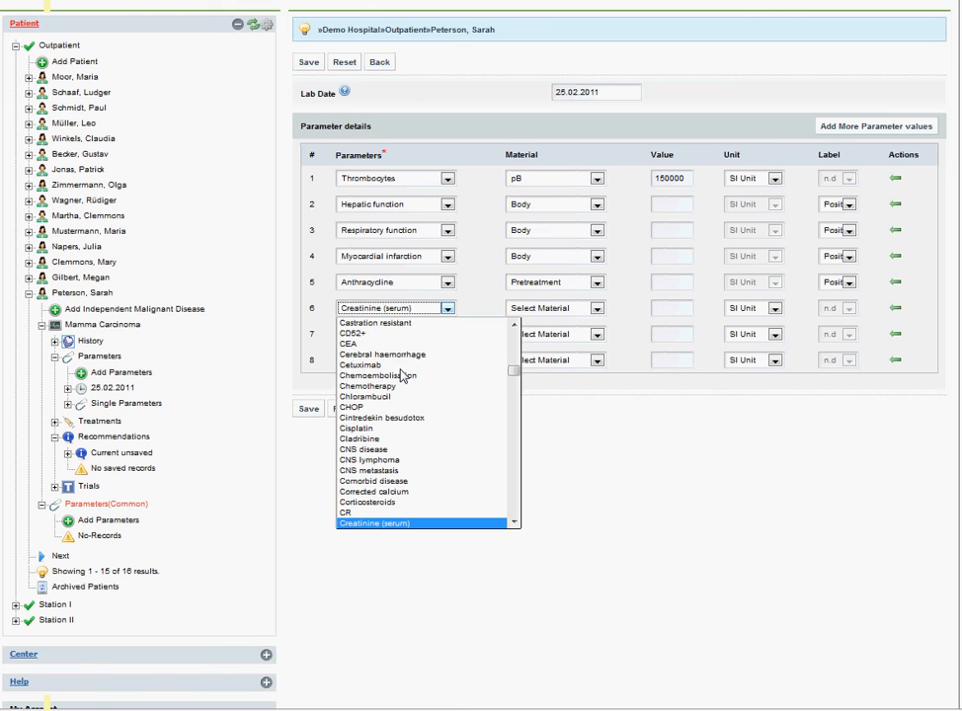
key("Down")
key("Down")
key("Return")
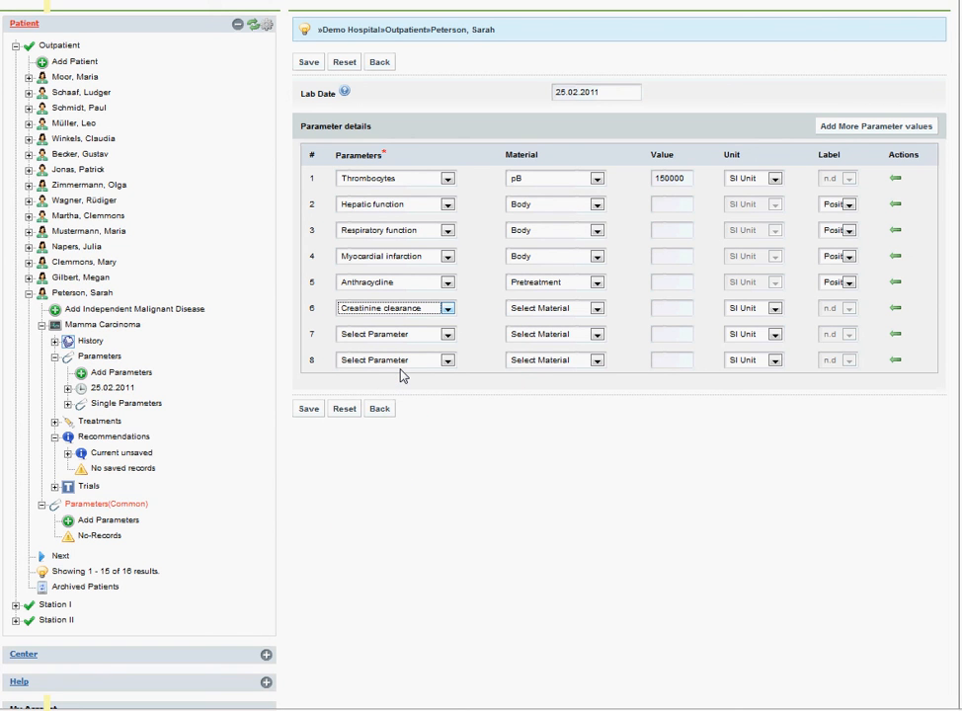
left_click(540, 310)
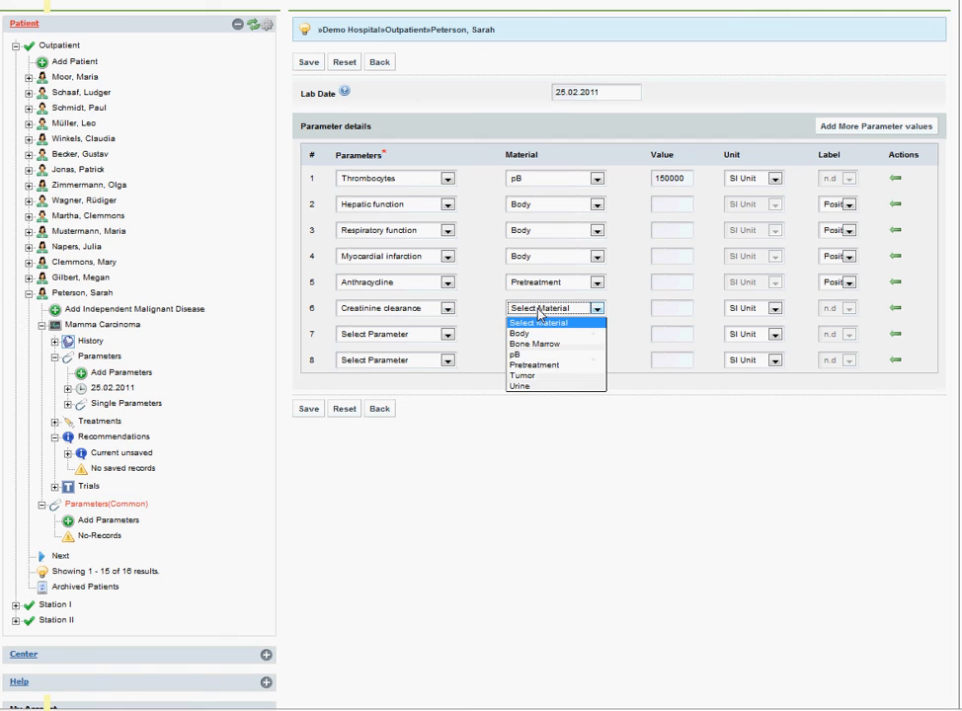
left_click(534, 387)
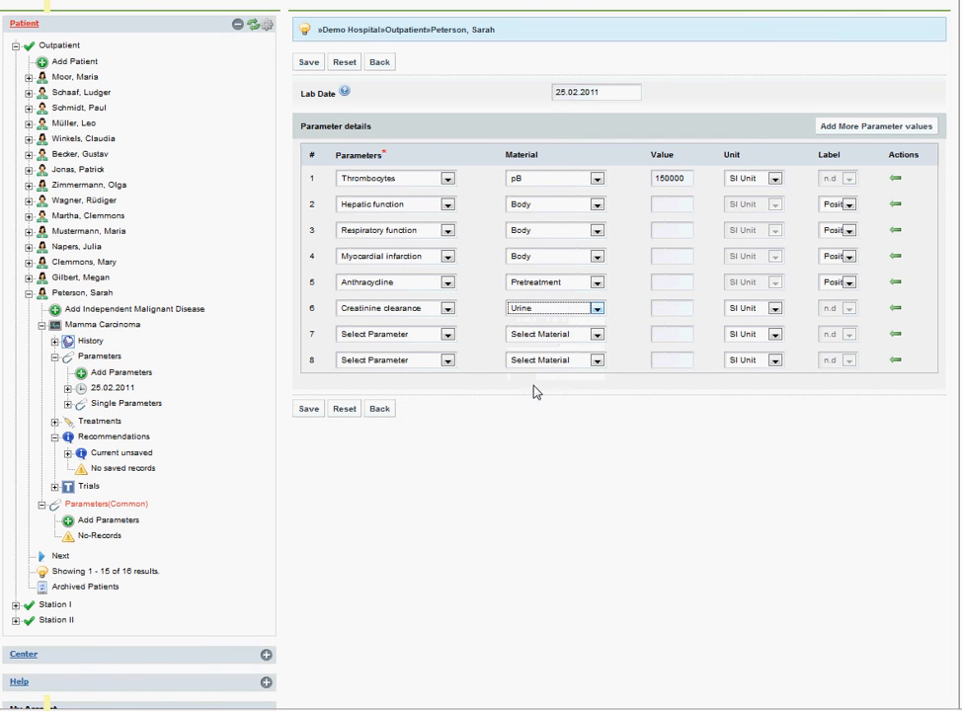
left_click(663, 314)
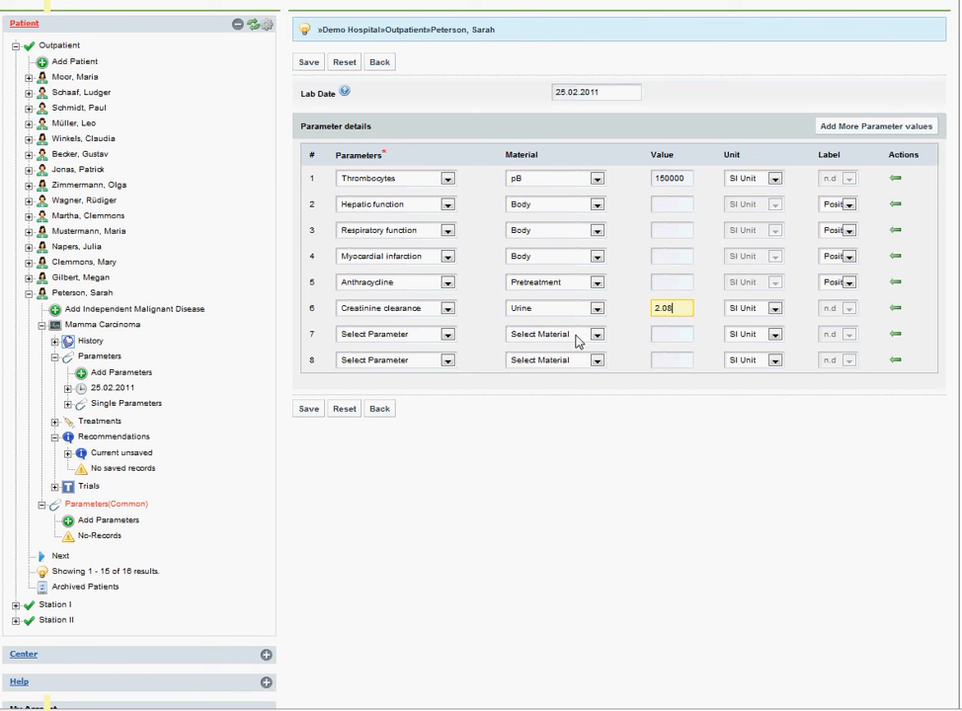
Fill the seventh row with Pregnancy, material Body and label Positive
left_click(447, 336)
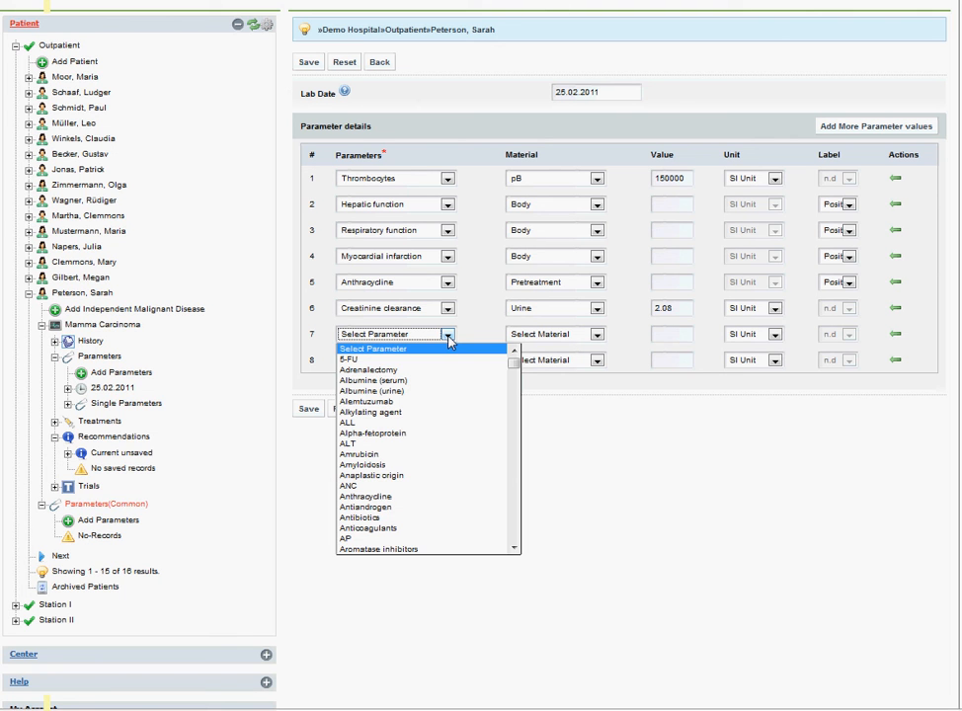
type("p")
type("rence")
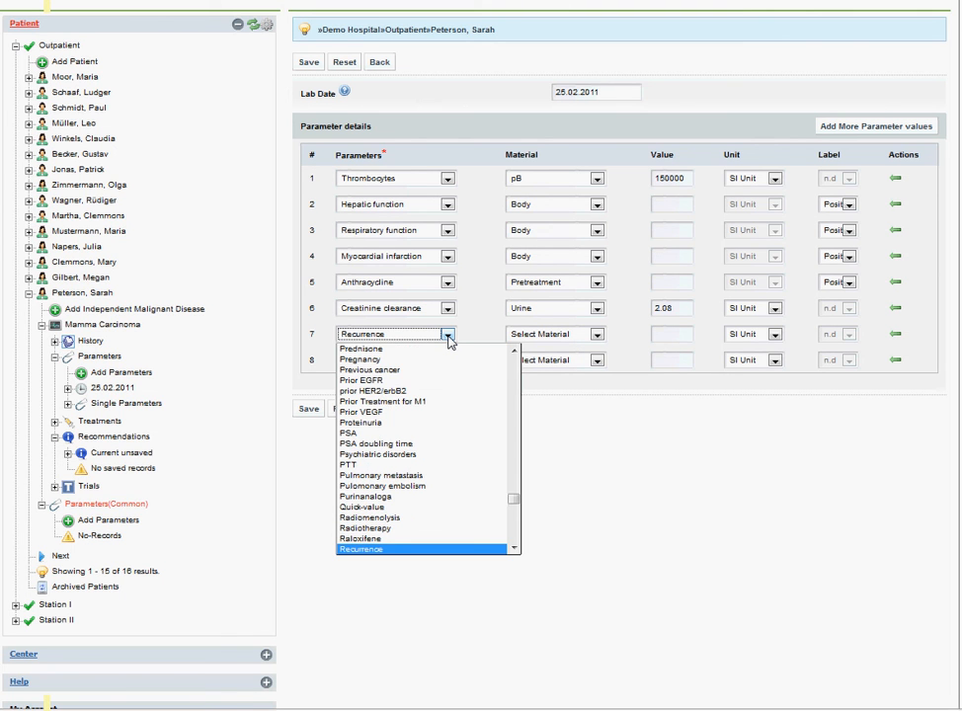
type("p")
key("Down")
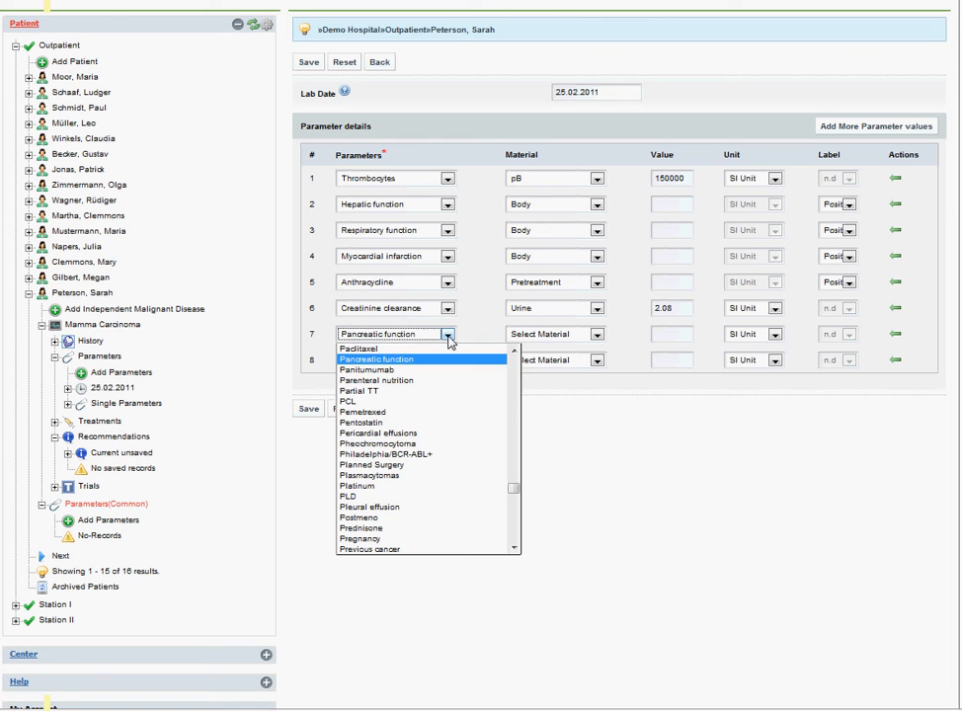
key("Down")
key("Down")
key("Down")
key("Down")
key("Down")
key("Down")
key("Down")
key("Down")
key("Down")
key("Down")
key("Down")
key("Down")
key("Down")
key("Down")
key("Down")
key("Down")
key("Down")
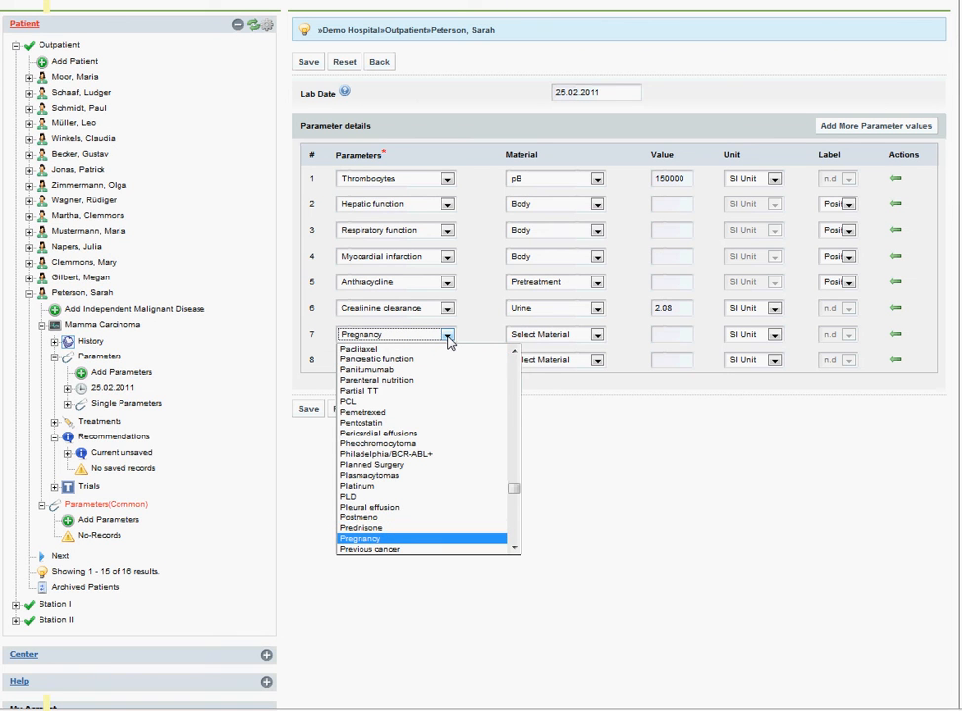
key("Return")
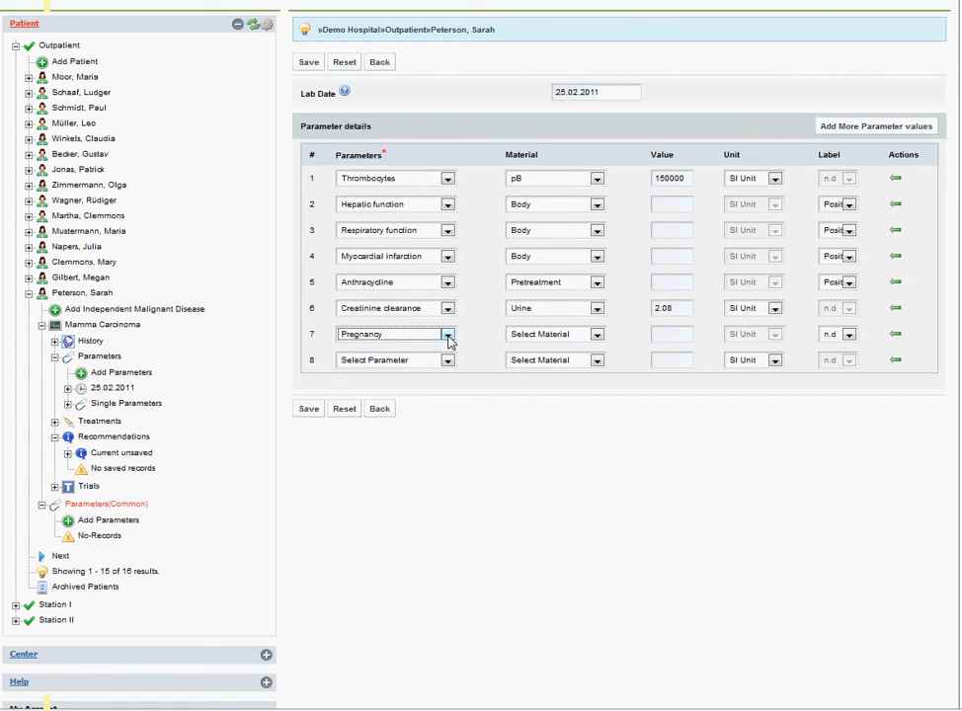
left_click(534, 336)
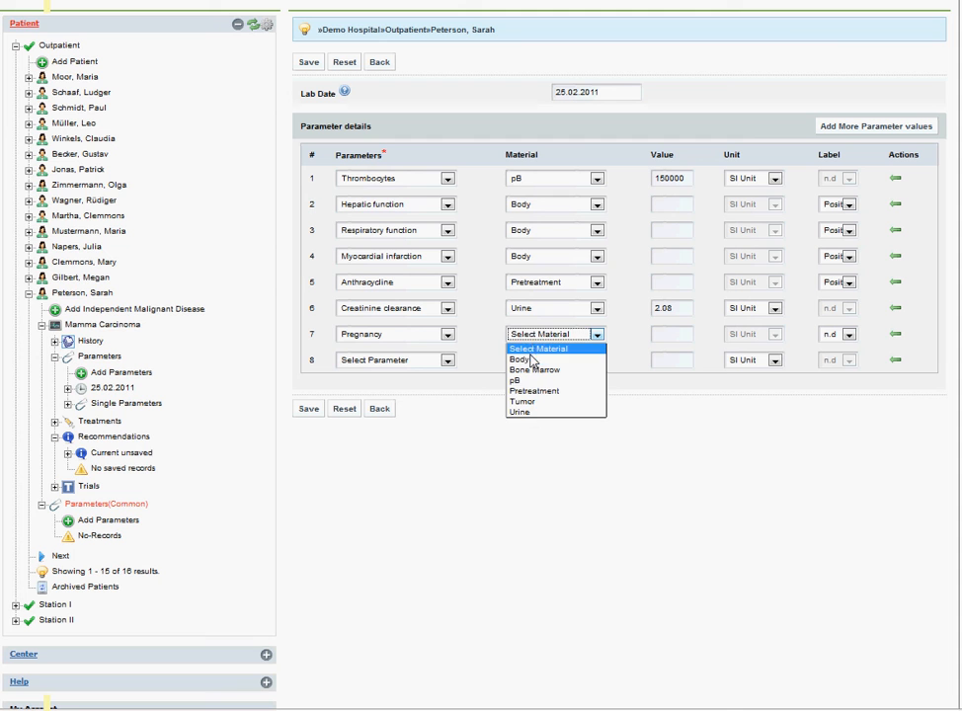
left_click(531, 361)
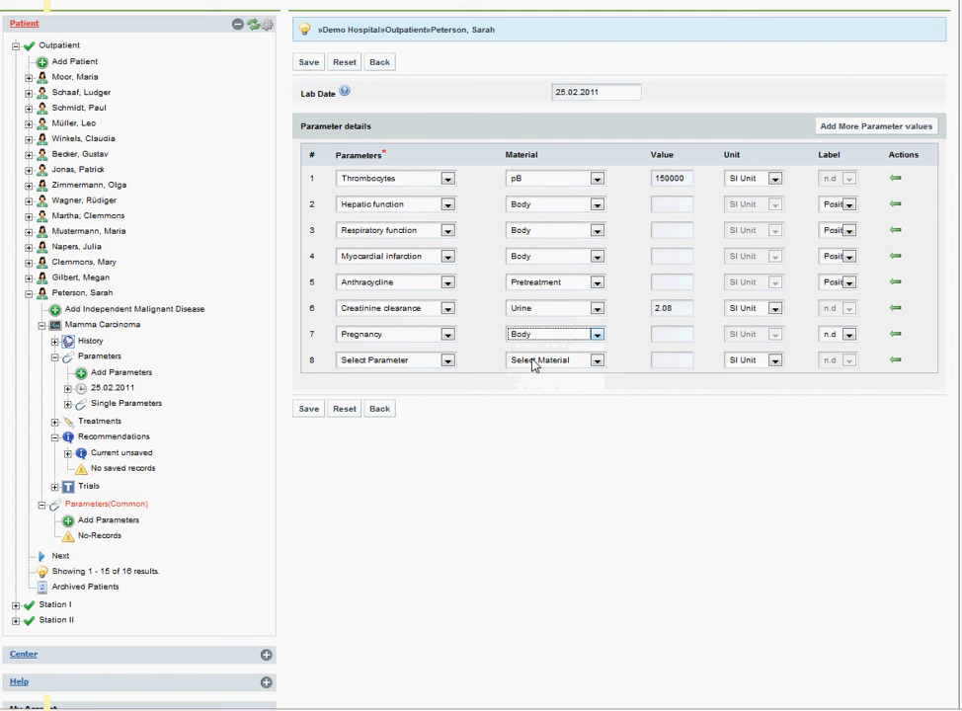
left_click(846, 339)
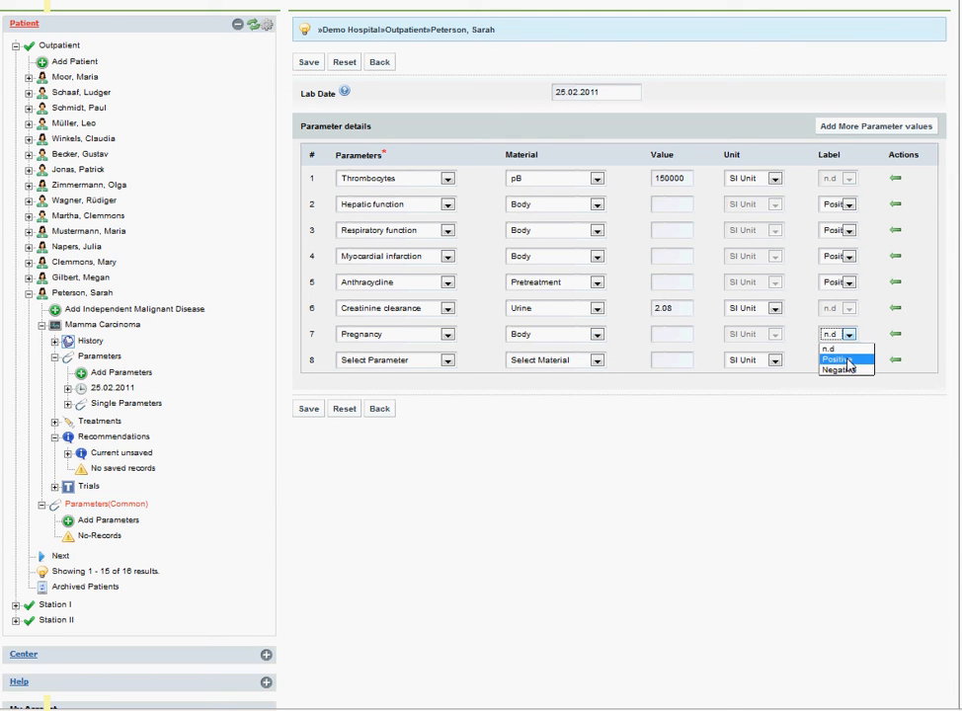
left_click(839, 360)
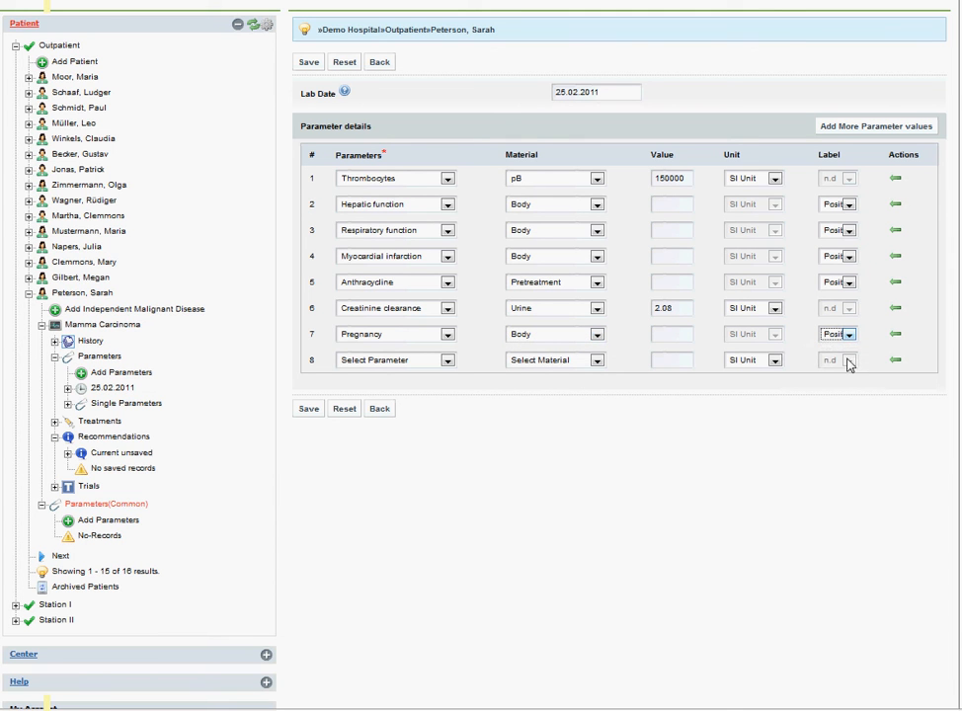
Fill the eighth row with Cardiac function, material Body and label Positive, and save the common parameters
left_click(448, 361)
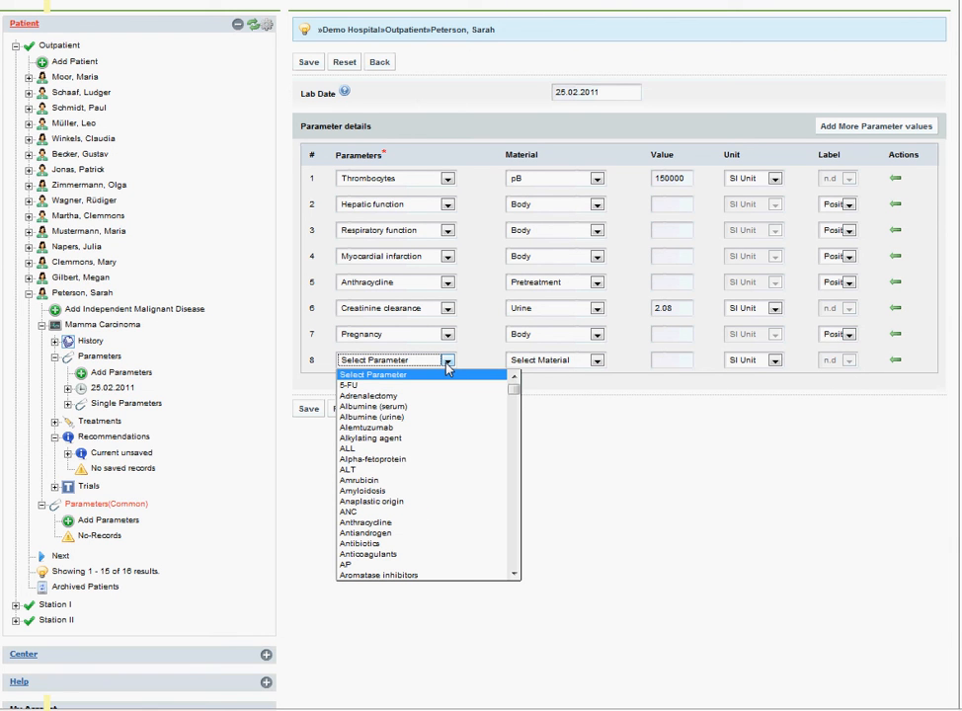
type("ca")
key("Down")
key("Down")
key("Down")
key("Down")
key("Down")
key("Down")
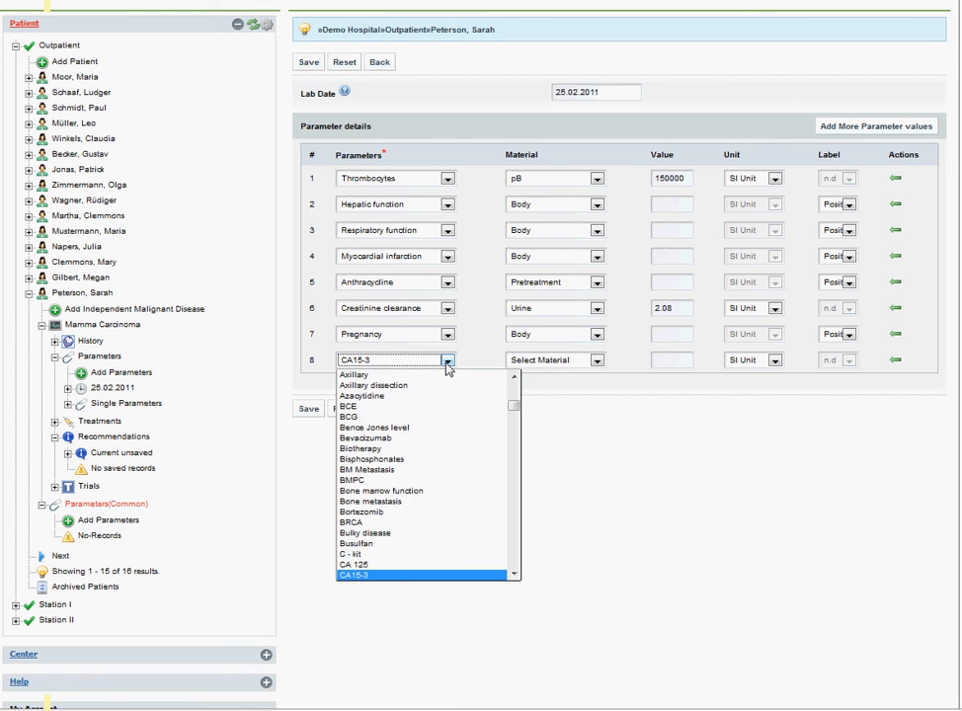
key("Return")
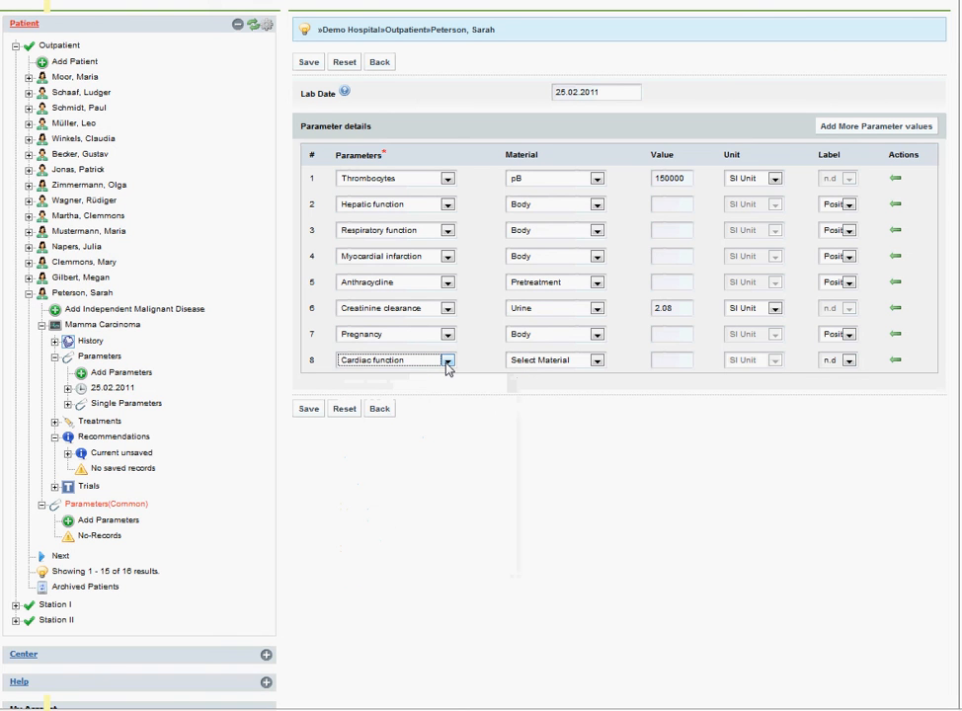
left_click(518, 363)
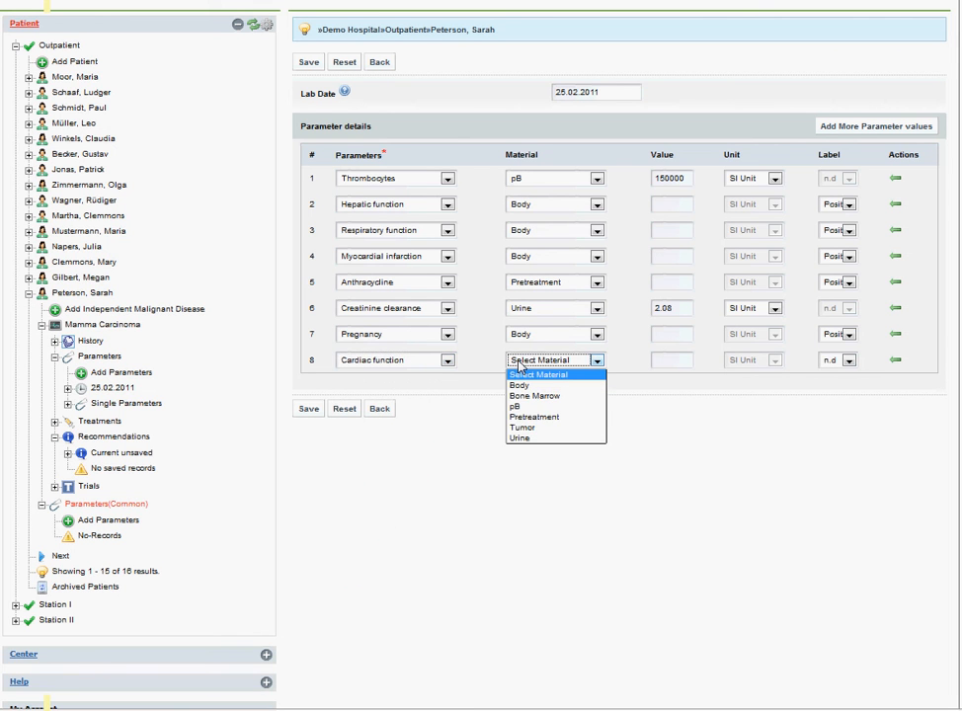
left_click(520, 385)
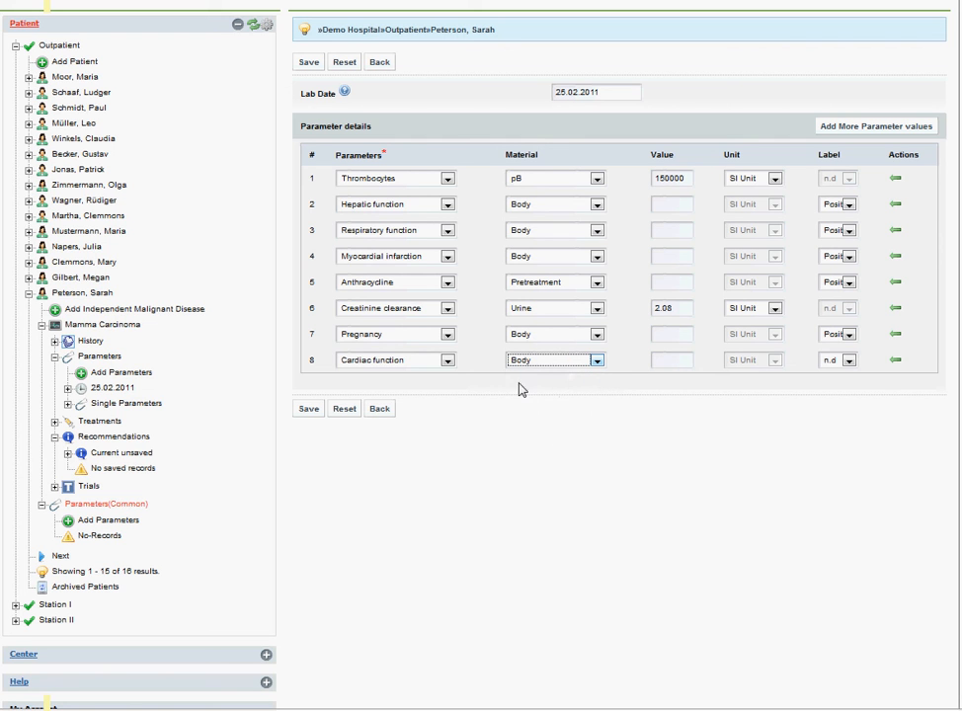
left_click(849, 361)
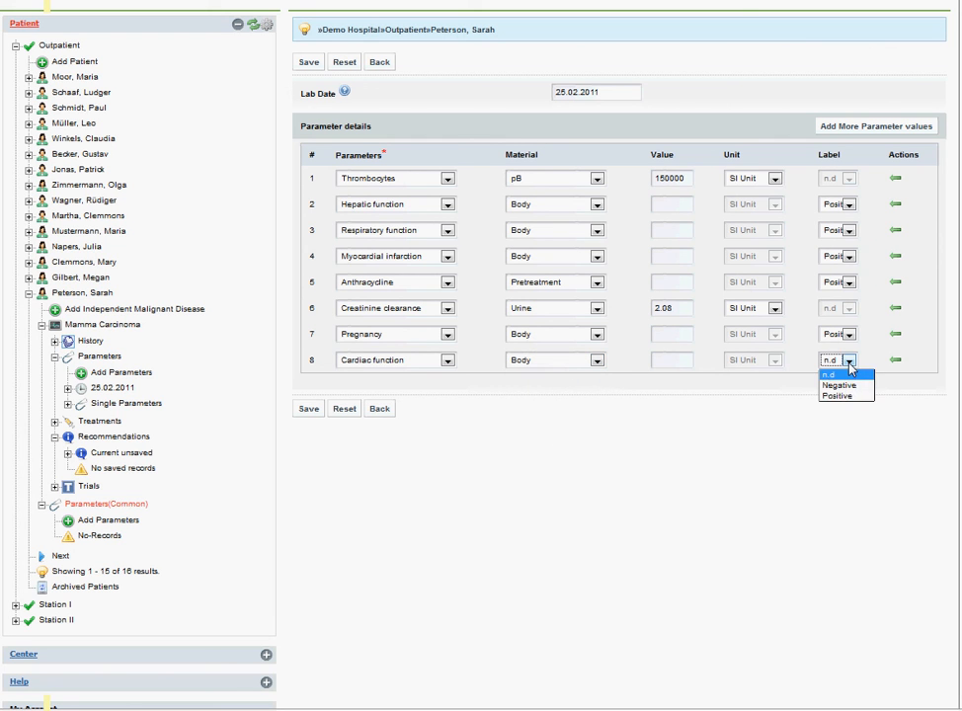
left_click(847, 396)
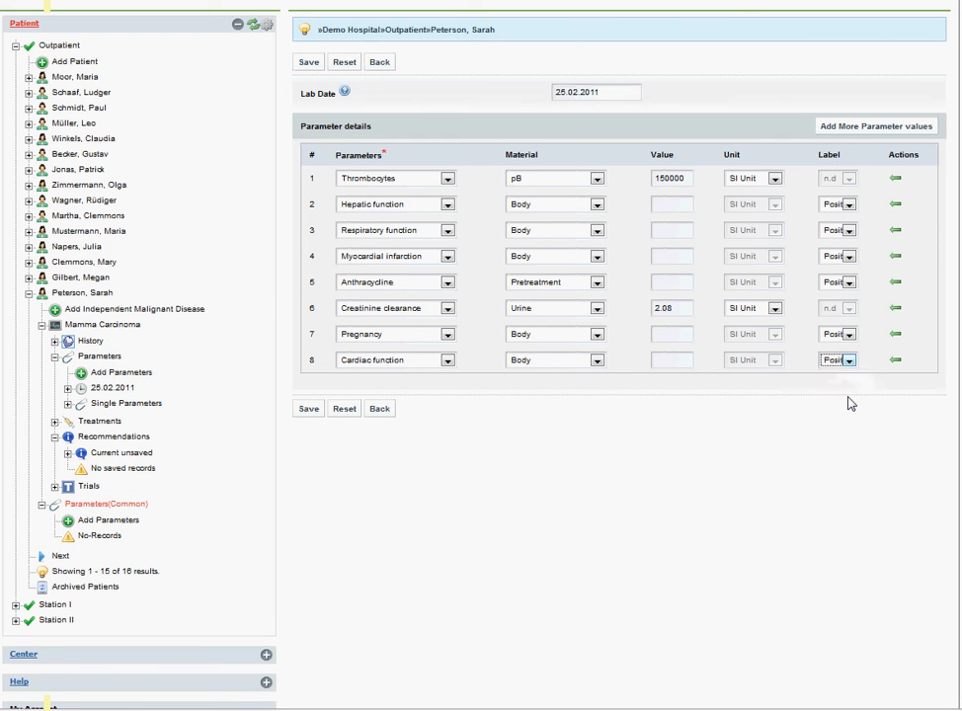
left_click(308, 411)
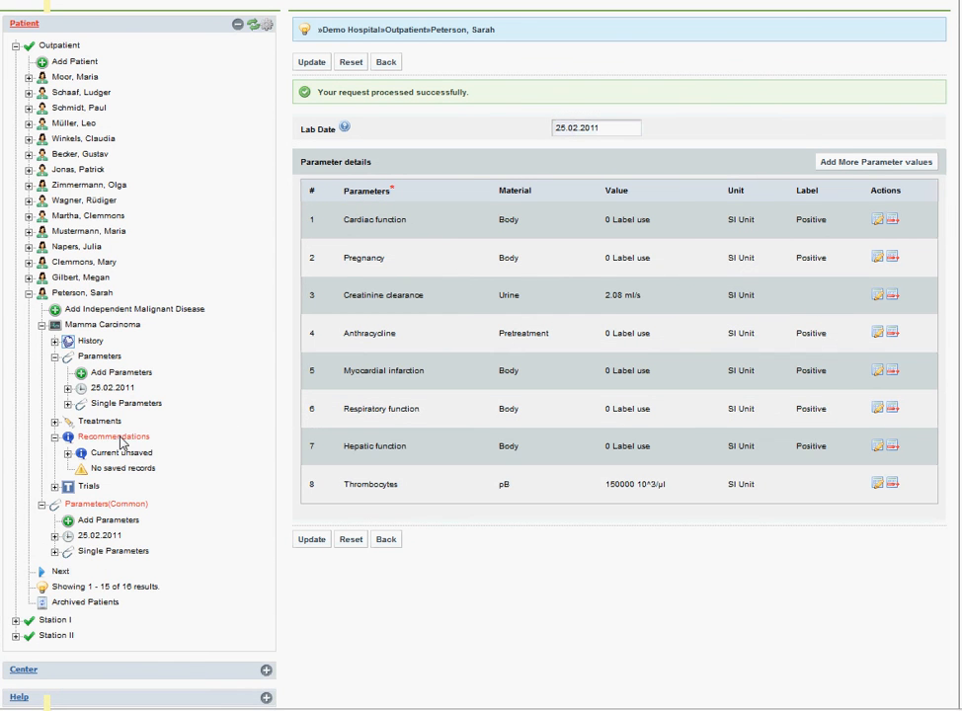
Open the recommendations for the Mamma Carcinoma and look through the clinical trials down to the guidelines
left_click(119, 438)
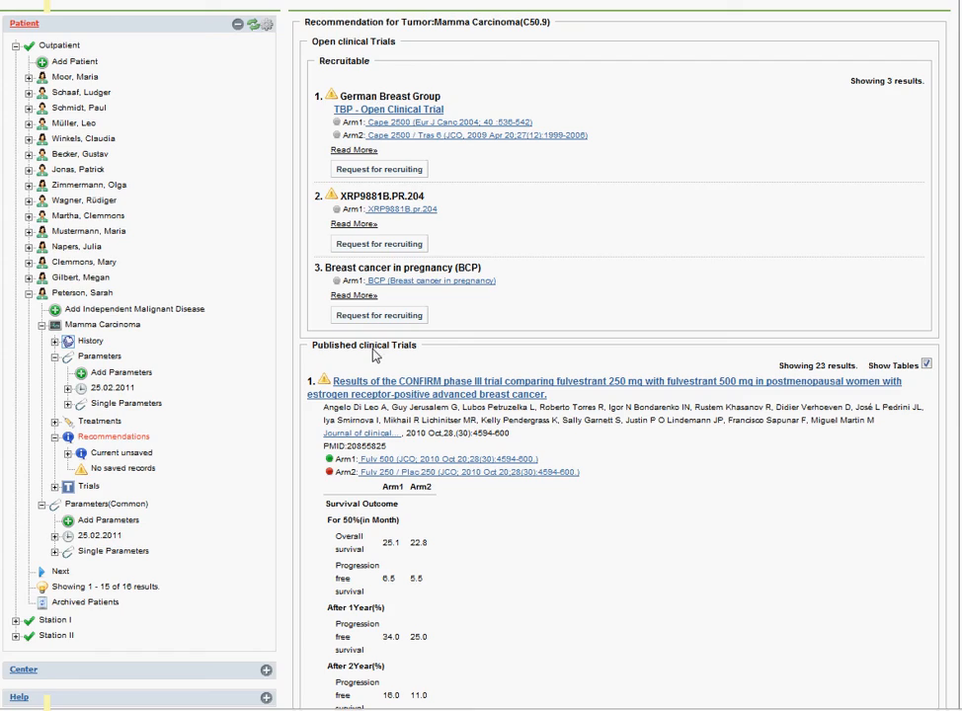
scroll(373, 356, "down", 20)
scroll(373, 356, "down", 20)
scroll(373, 355, "down", 20)
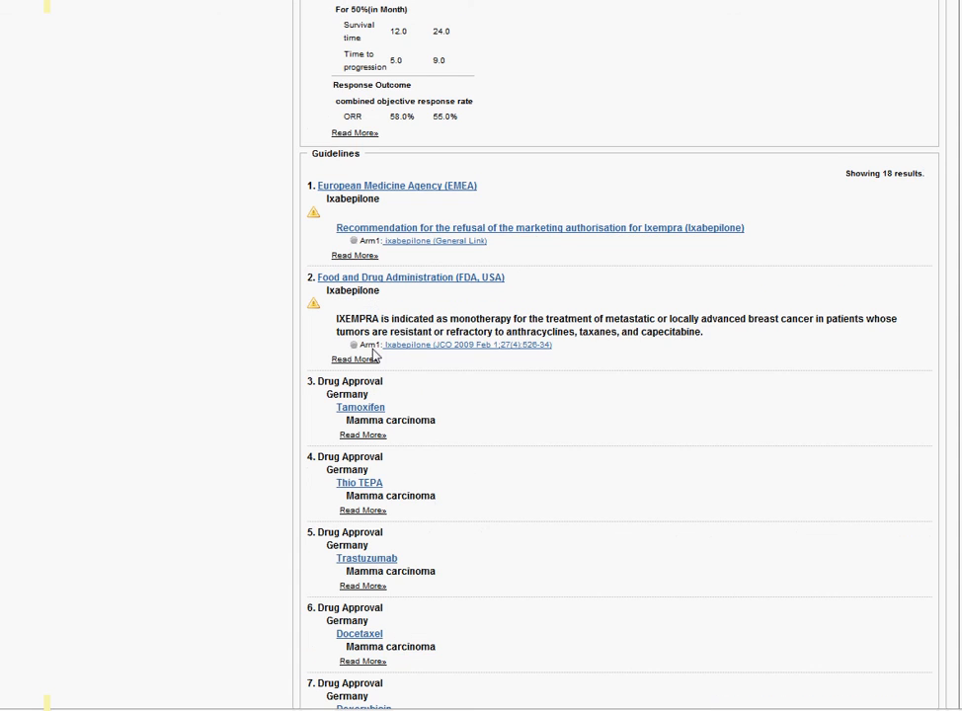